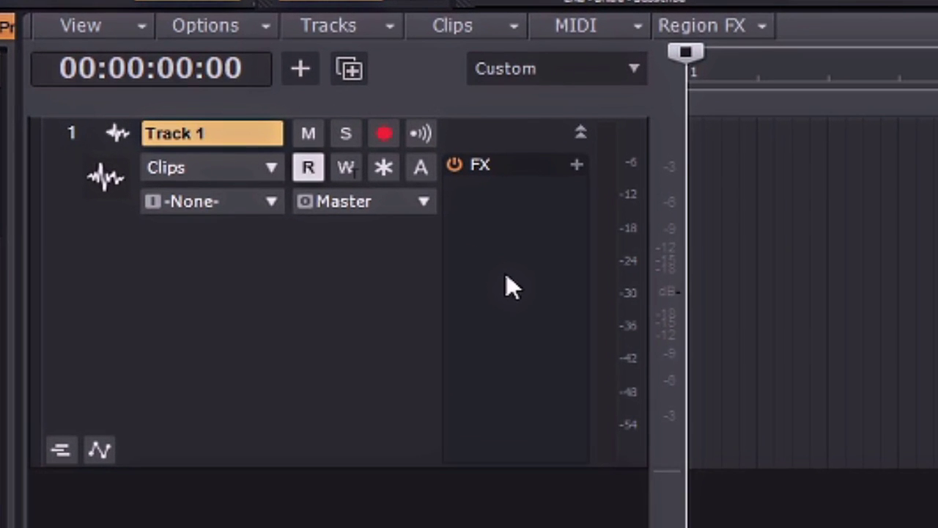
# Step: Insert an empty FX Chain into Track 1's effects rack
pyautogui.rightClick(506, 276)
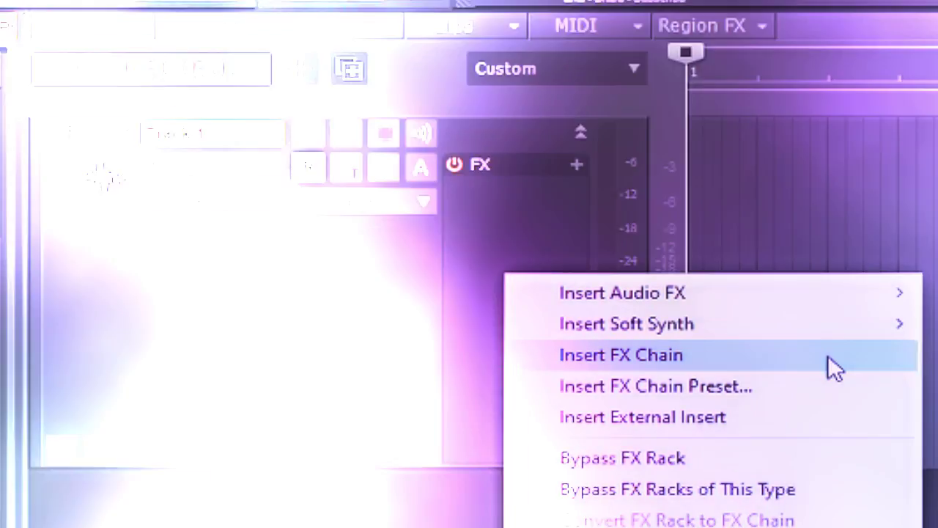
pyautogui.click(828, 355)
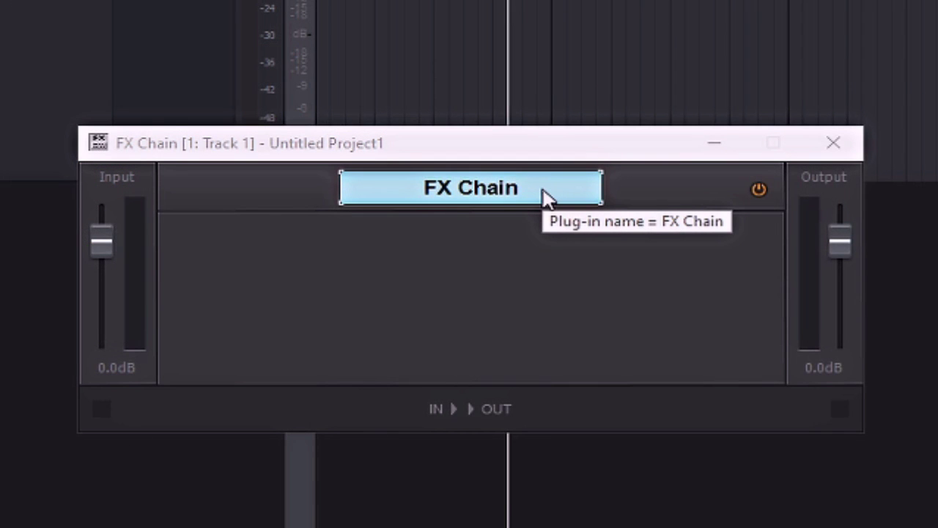
# Step: Rename the FX chain to 'Vocal FX Chain', correcting the typo
pyautogui.doubleClick(544, 192)
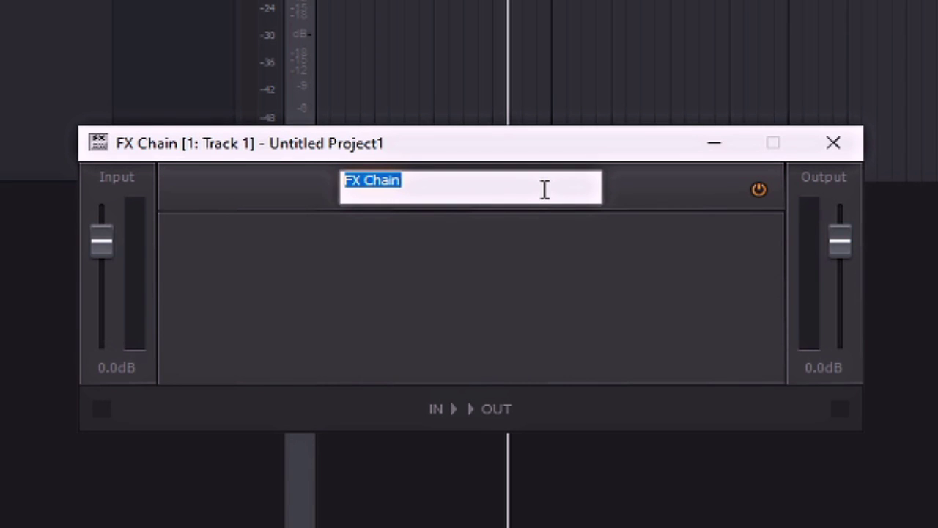
pyautogui.write('Vocal ')
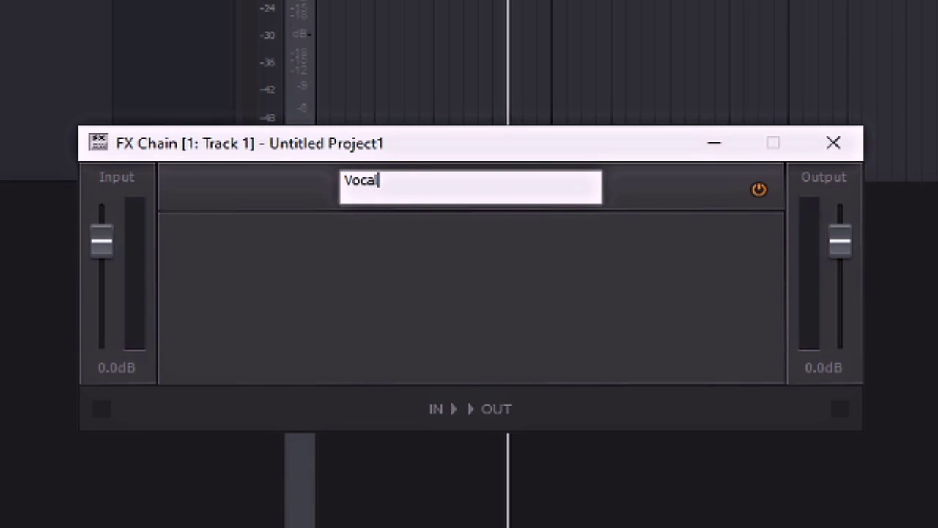
pyautogui.write('FX Chaoin')
pyautogui.press('BackSpace')
pyautogui.press('BackSpace')
pyautogui.press('BackSpace')
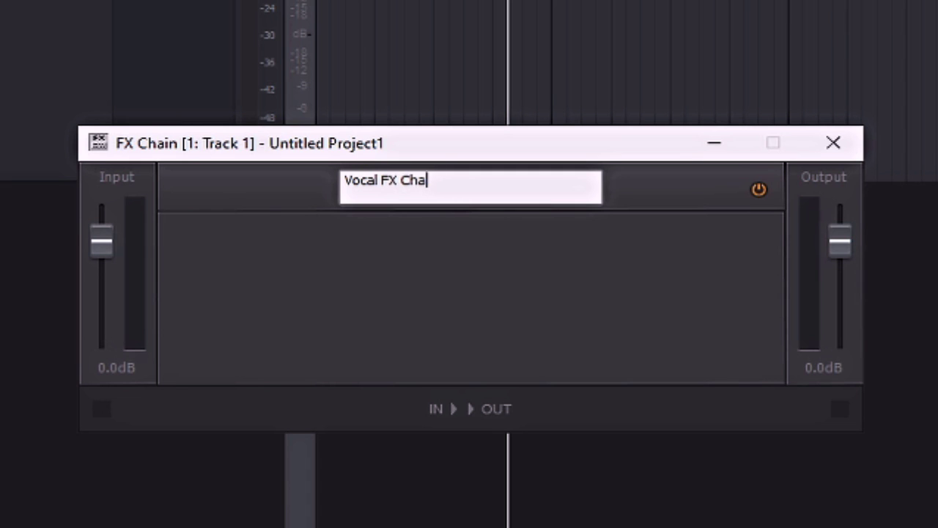
pyautogui.write('in')
pyautogui.press('Return')
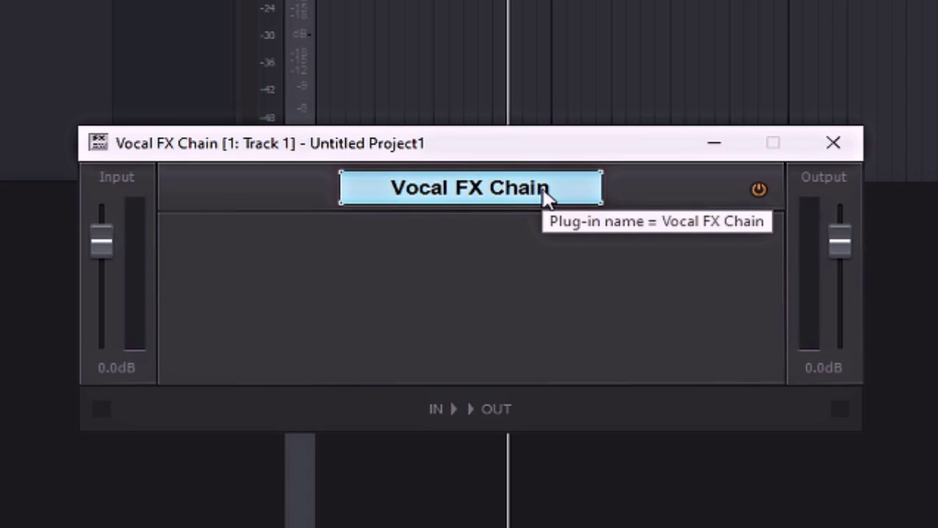
# Step: Set the darker blue low-poly picture as the Vocal FX Chain's custom background image
pyautogui.rightClick(701, 195)
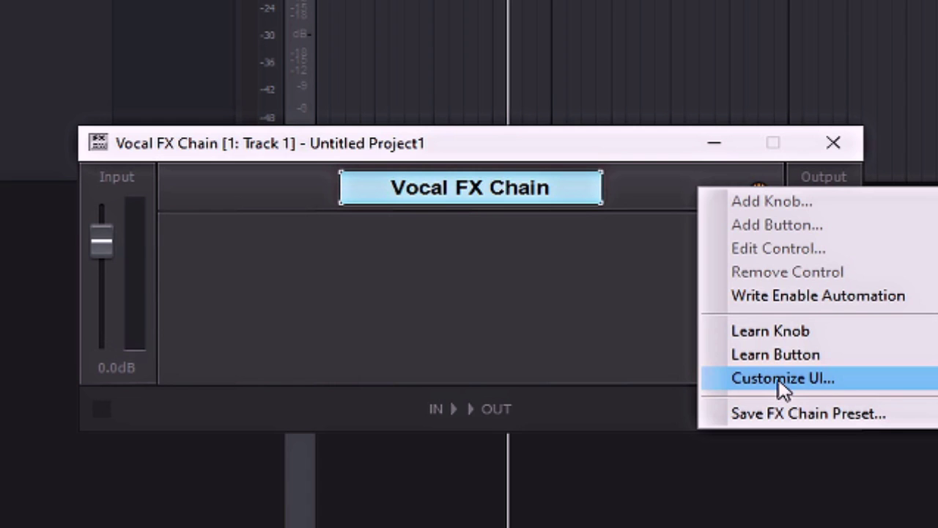
pyautogui.click(867, 382)
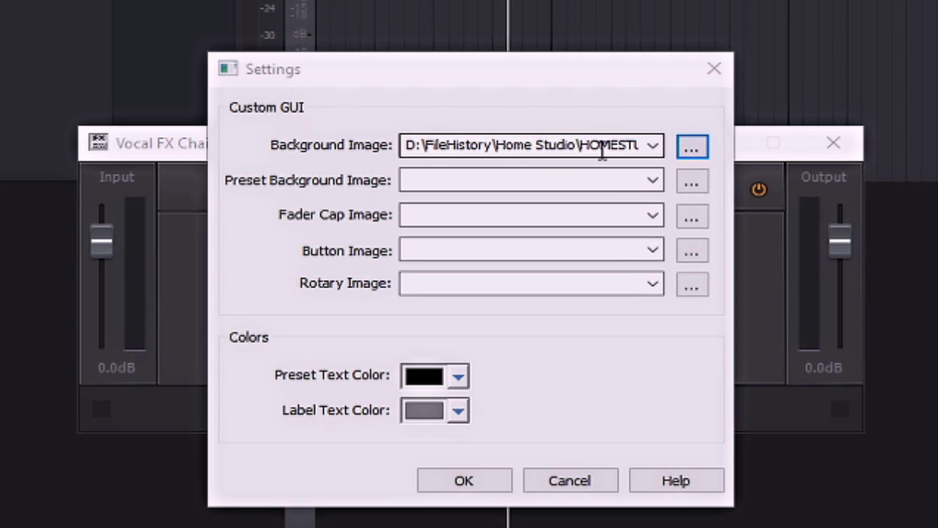
pyautogui.click(473, 485)
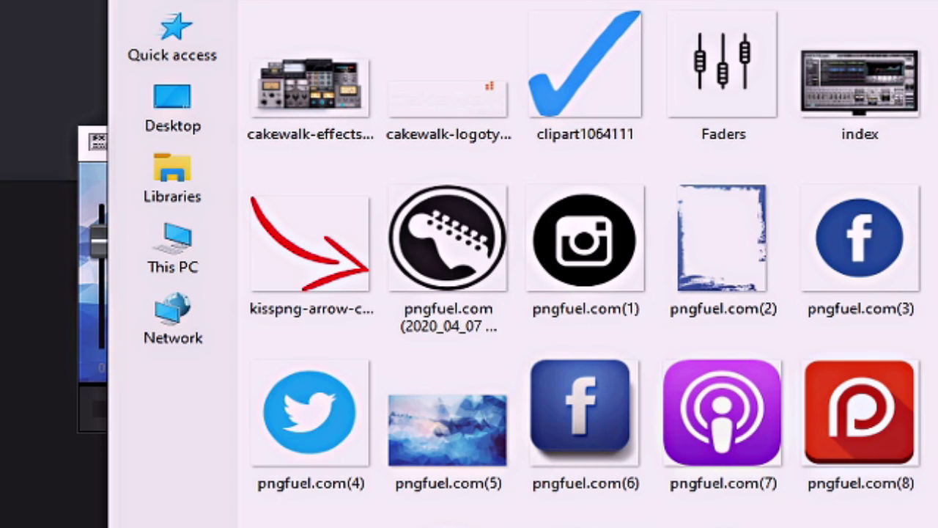
pyautogui.scroll(-3, 465, 513)
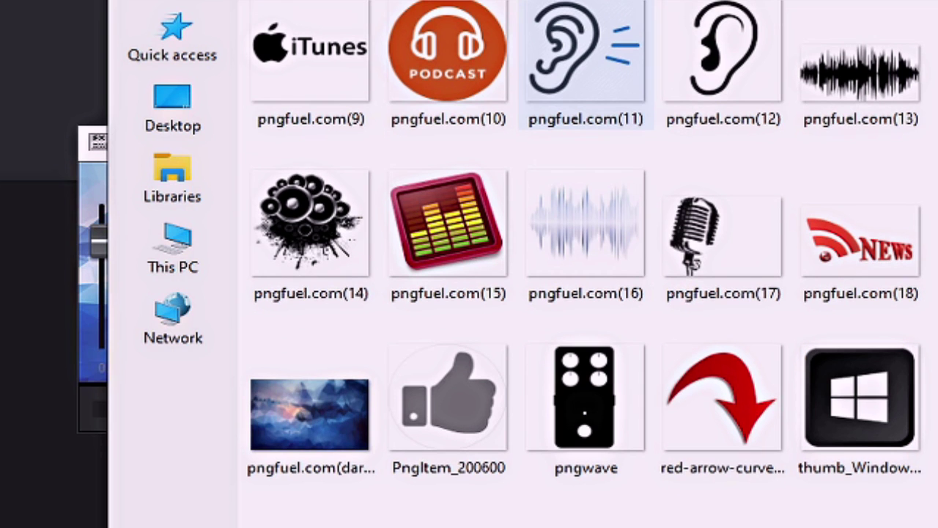
pyautogui.click(312, 443)
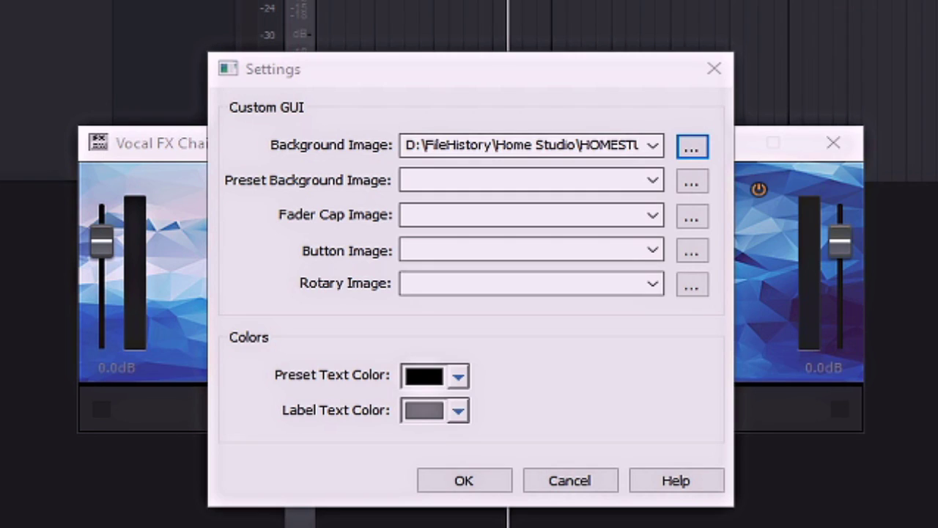
pyautogui.click(465, 481)
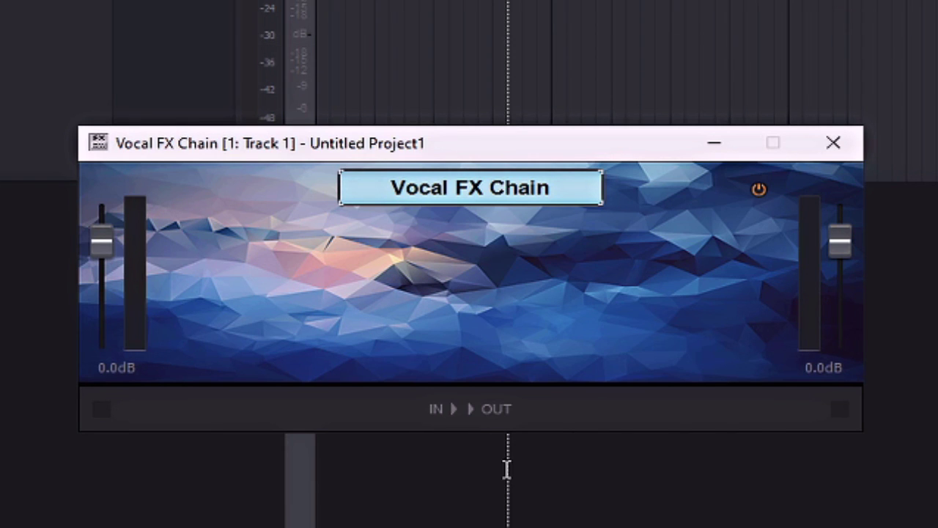
pyautogui.click(507, 447)
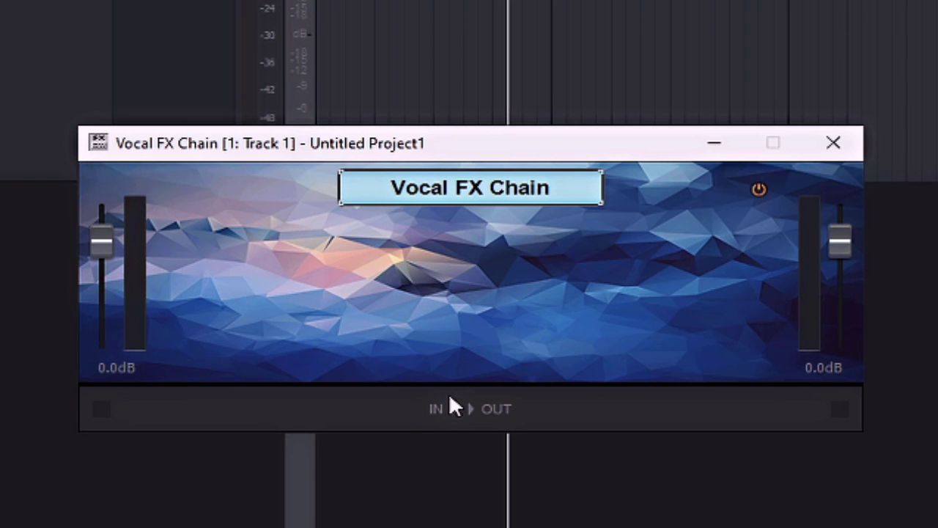
# Step: Add VX-64 Vocal Strip from the Vocals audio FX to the Vocal FX Chain
pyautogui.rightClick(379, 410)
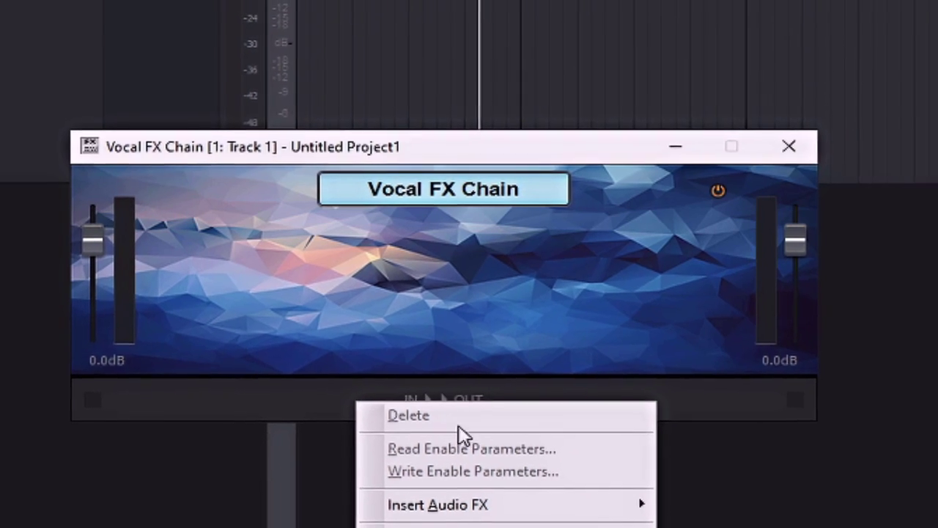
pyautogui.moveTo(485, 503)
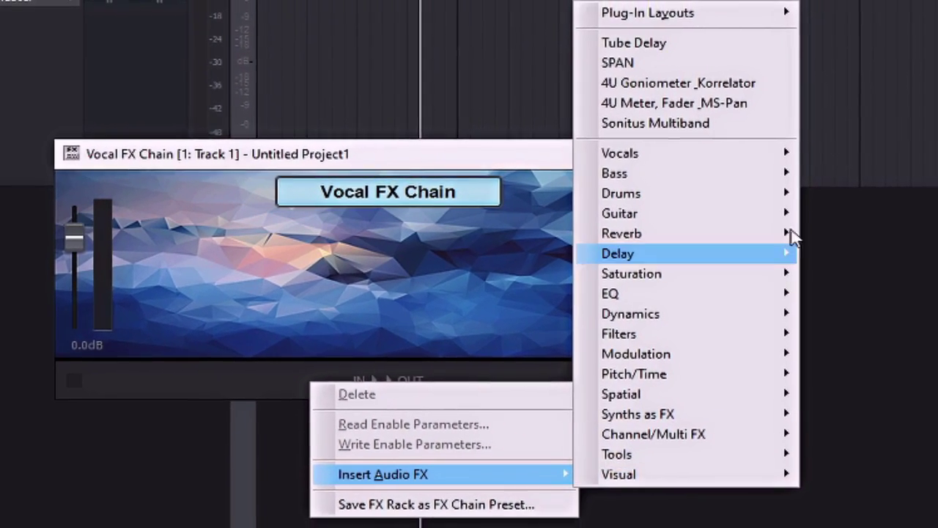
pyautogui.moveTo(760, 160)
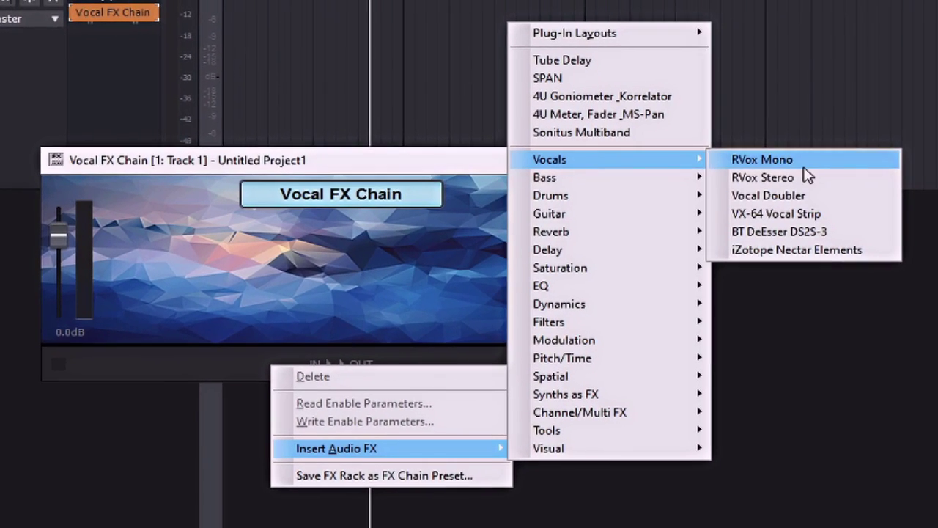
pyautogui.click(810, 215)
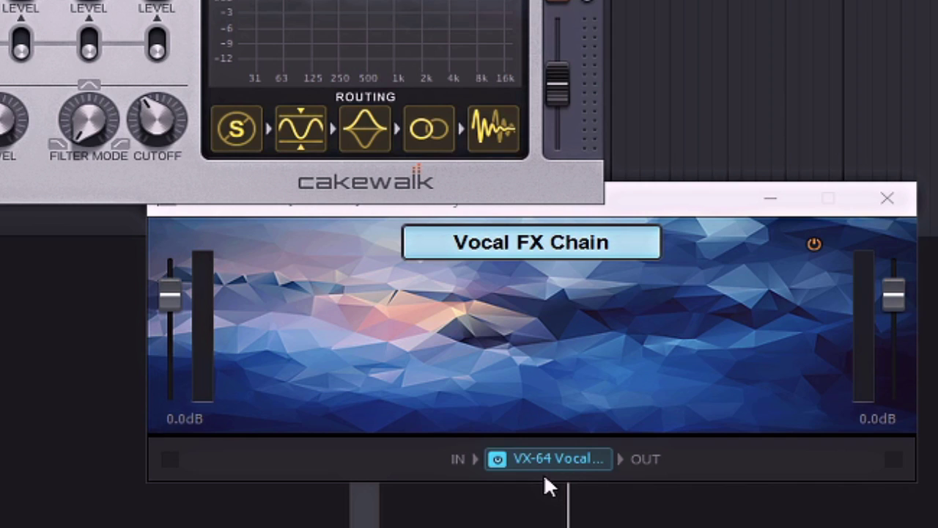
# Step: Switch on VX-64's DeEsser, Compander and Doubler modules
pyautogui.click(546, 462)
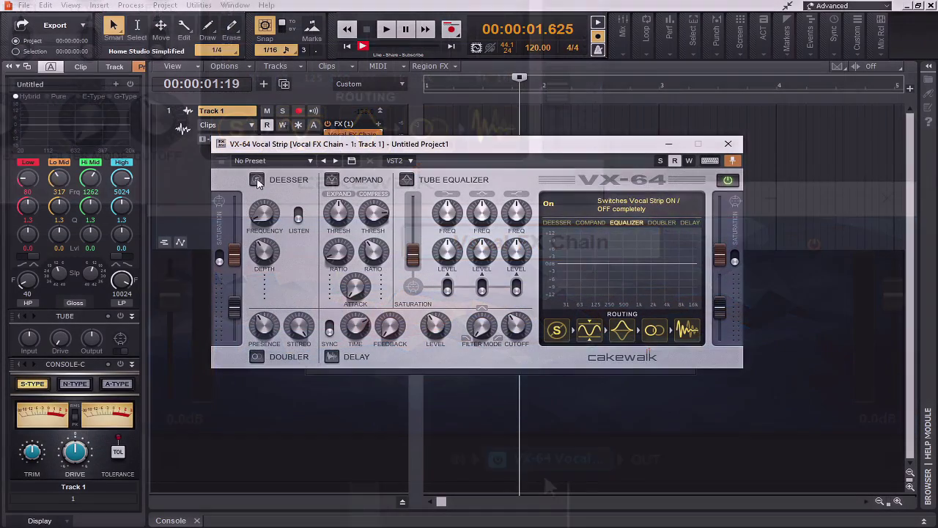
pyautogui.click(257, 182)
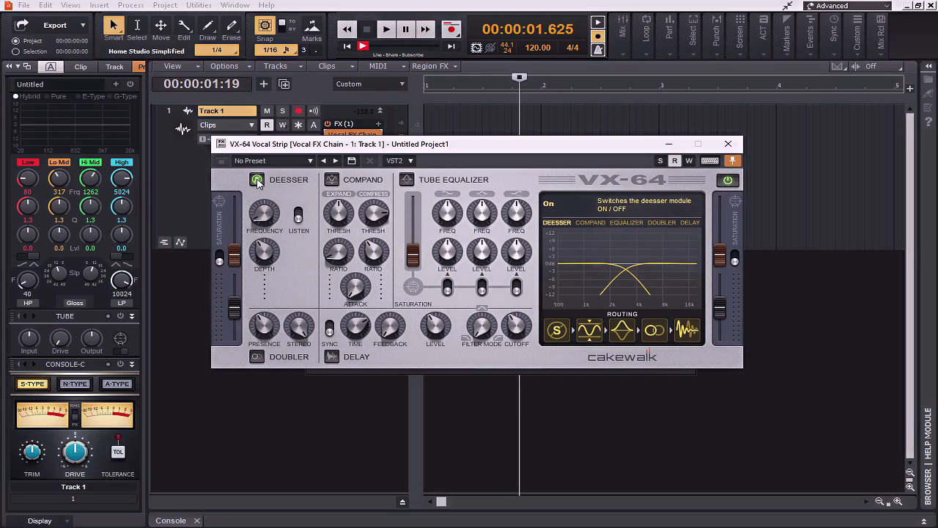
pyautogui.click(332, 184)
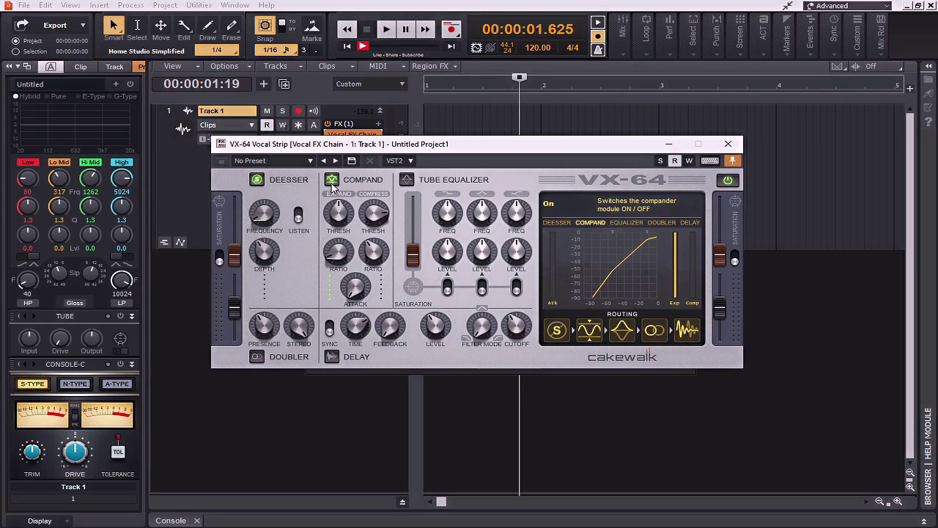
pyautogui.click(256, 357)
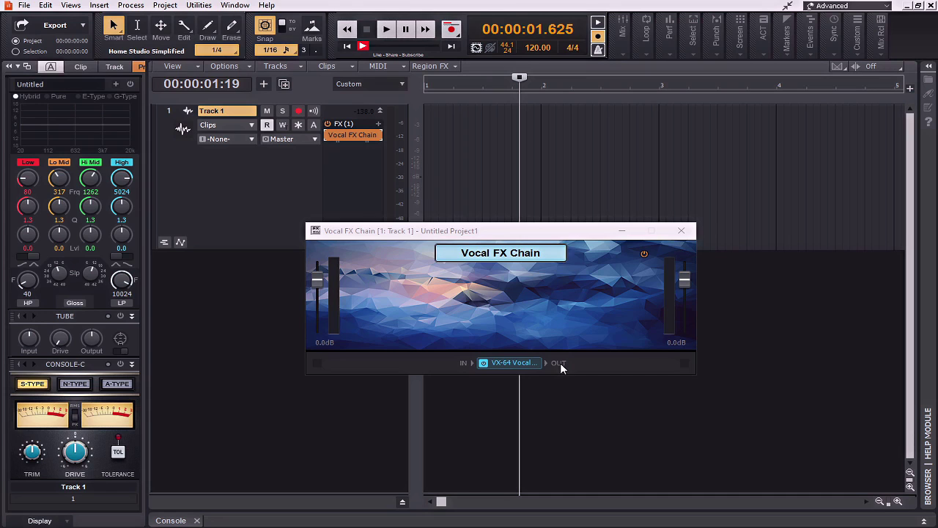
# Step: Add BT DeEsser DS2S-3 to the chain after VX-64 Vocal Strip and close its window
pyautogui.rightClick(561, 363)
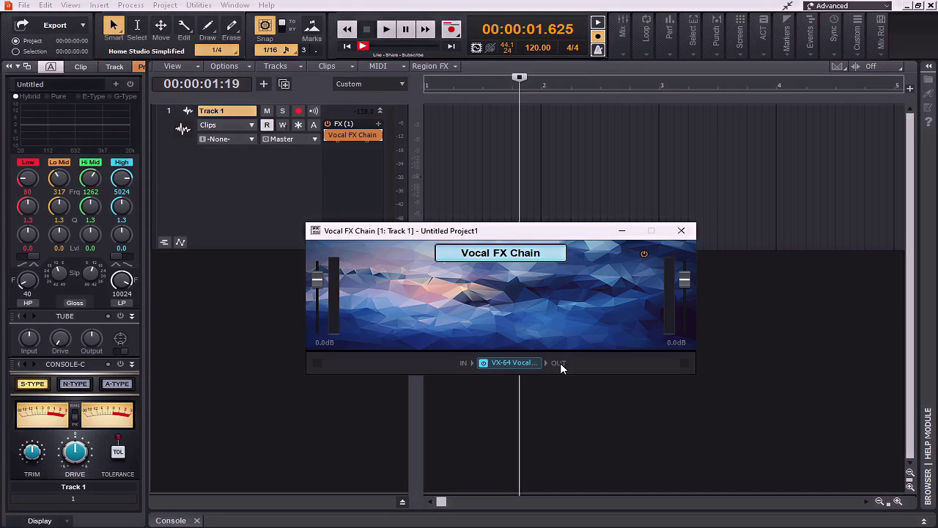
pyautogui.moveTo(694, 423)
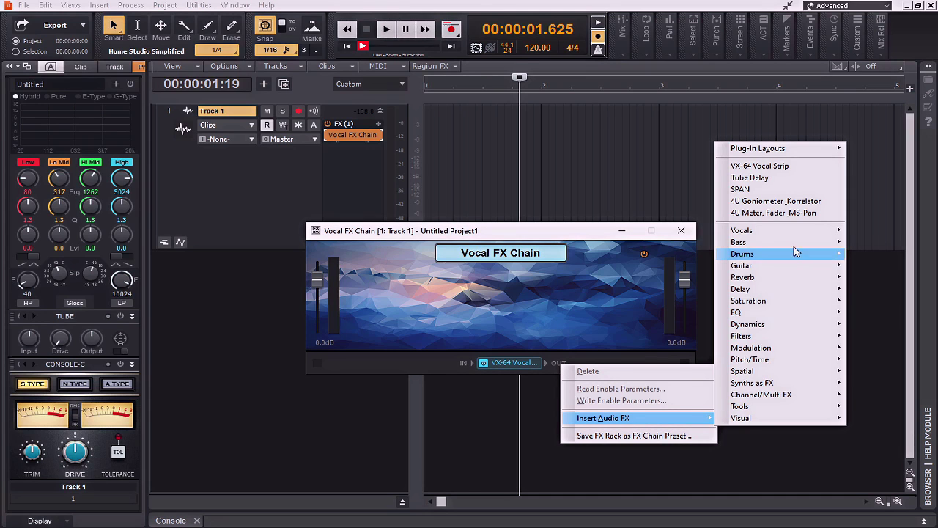
pyautogui.moveTo(799, 233)
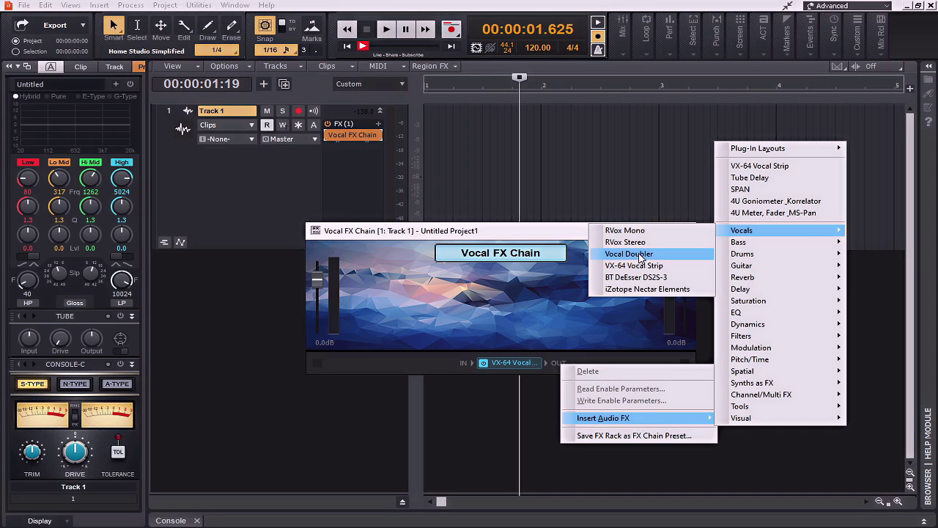
pyautogui.click(666, 278)
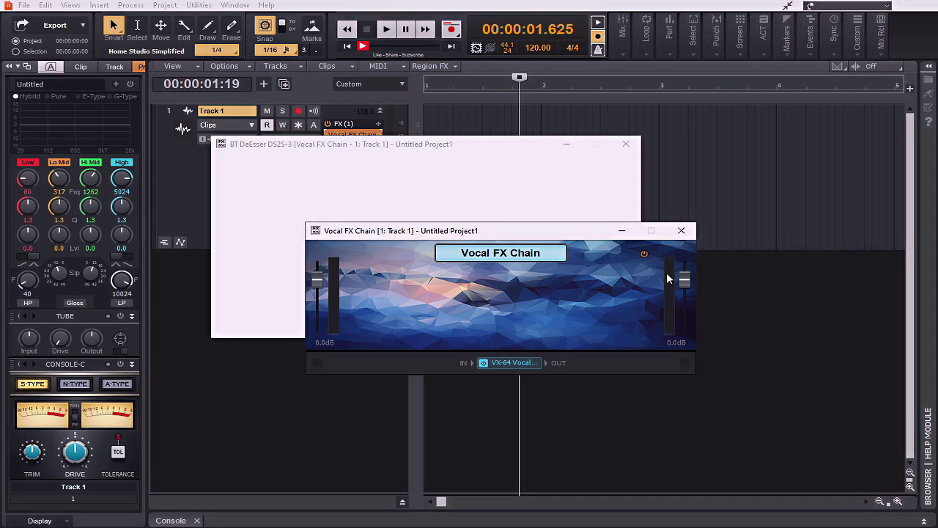
pyautogui.click(626, 144)
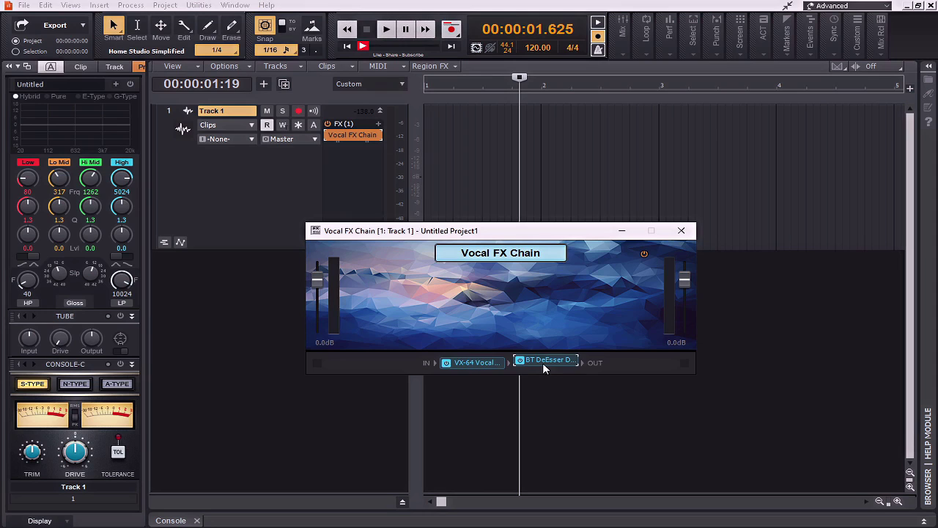
pyautogui.moveTo(543, 363)
pyautogui.mouseDown()
pyautogui.moveTo(464, 364)
pyautogui.moveTo(539, 362)
pyautogui.mouseUp()
# Step: Add TL-64 Tube Leveler as the chain's third plug-in and close its window
pyautogui.rightClick(604, 362)
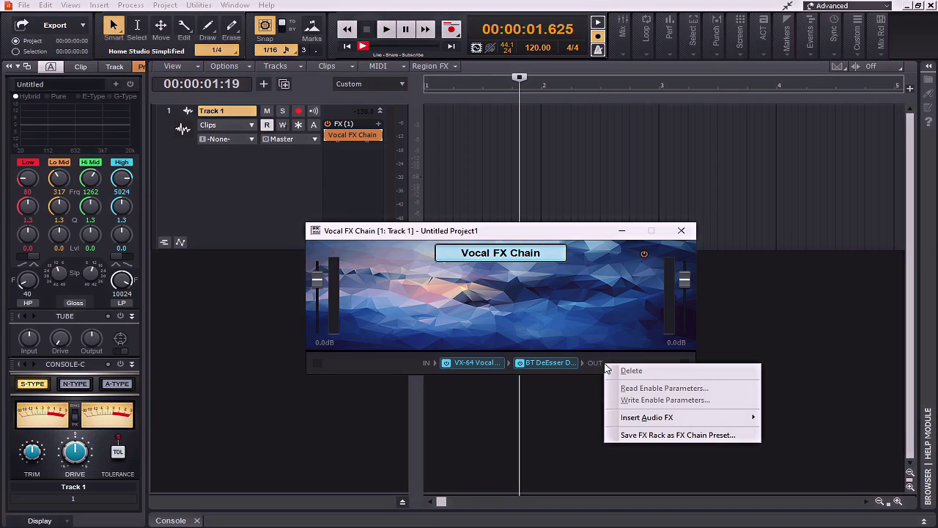
pyautogui.moveTo(655, 418)
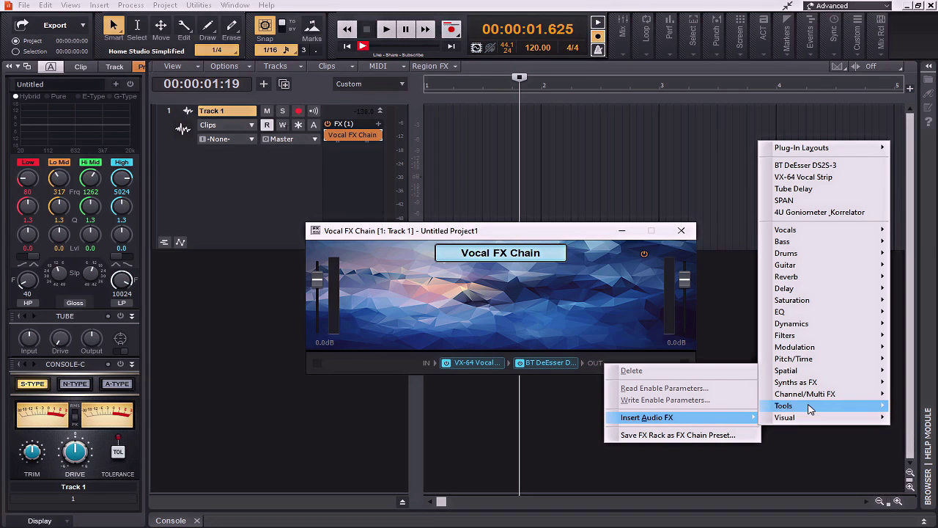
pyautogui.click(674, 312)
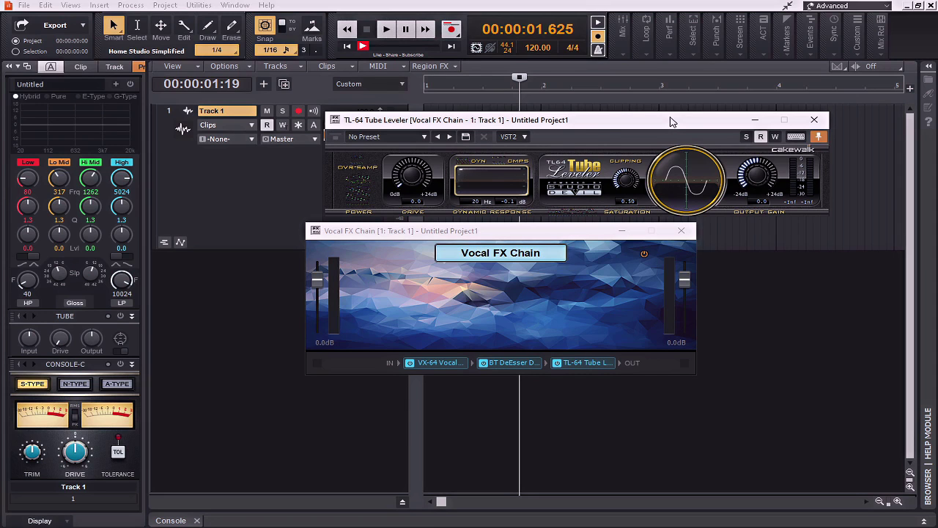
pyautogui.click(822, 123)
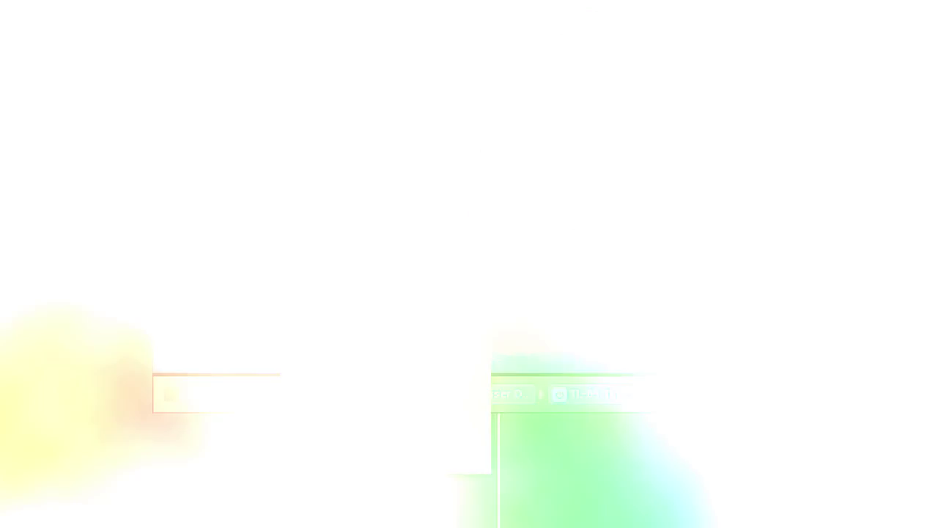
# Step: Add a 'Doubler' knob in position 1 linked to VX-64 Vocal Strip's Doubler Presence
pyautogui.rightClick(385, 292)
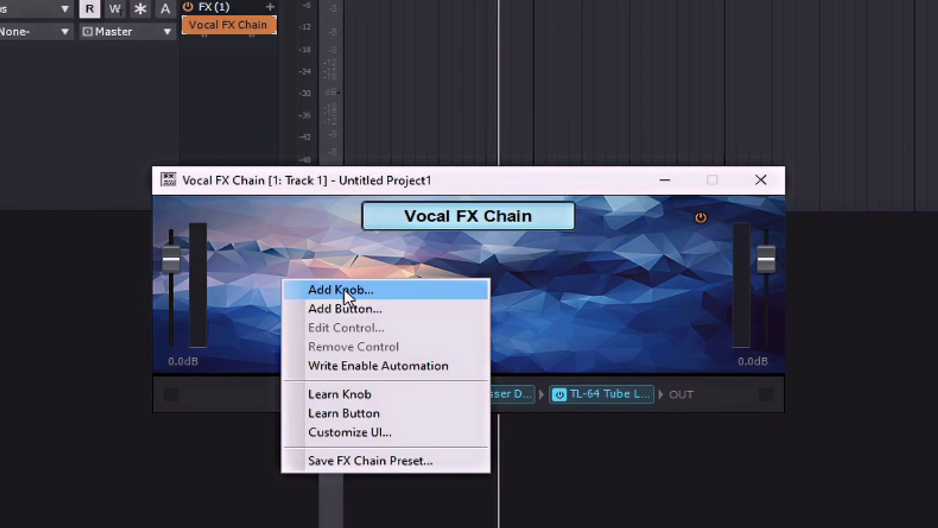
pyautogui.click(344, 291)
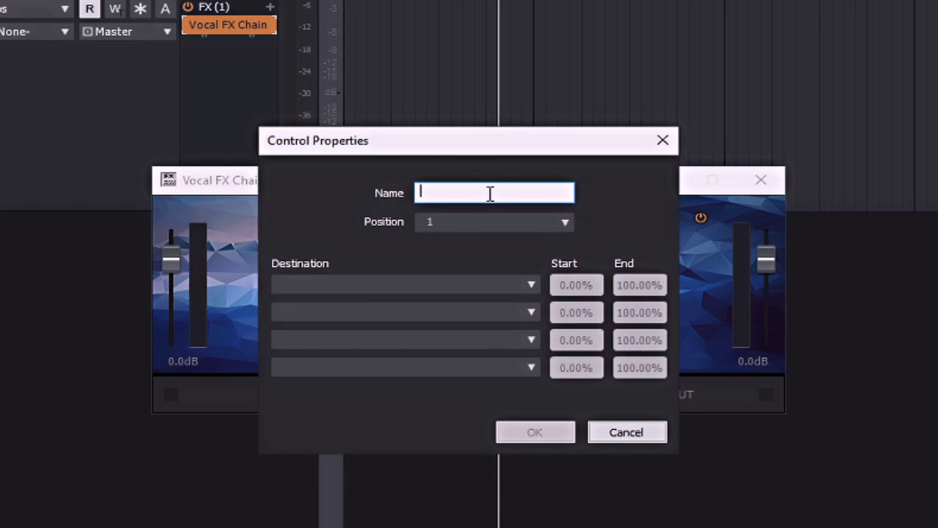
pyautogui.write('Doubler')
pyautogui.click(492, 221)
pyautogui.click(488, 245)
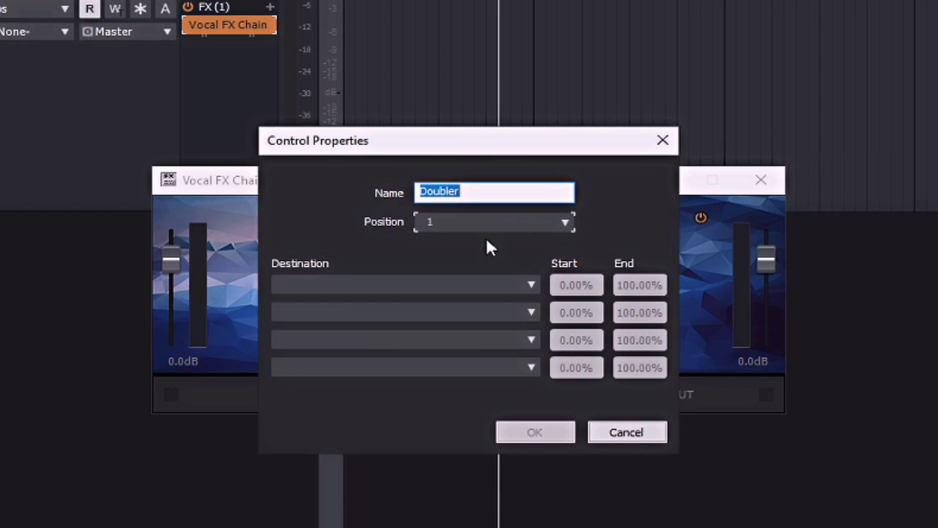
pyautogui.click(490, 289)
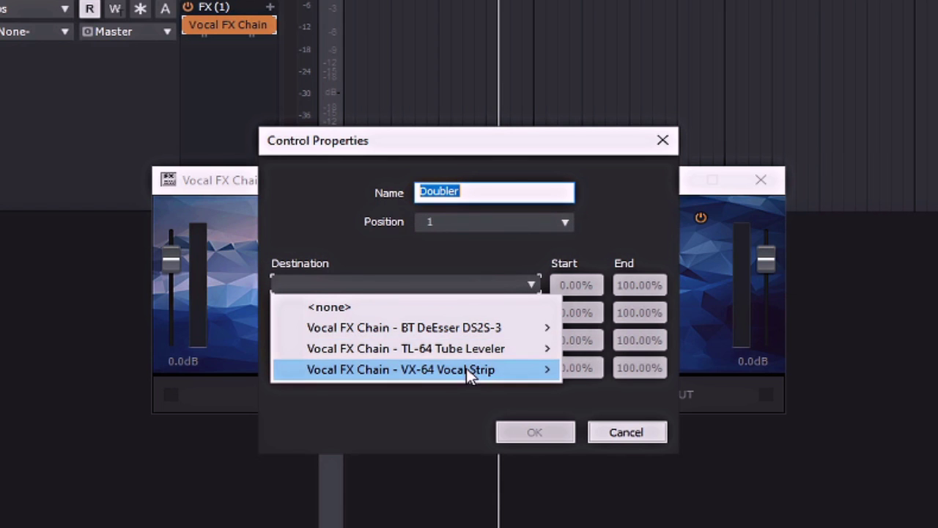
pyautogui.moveTo(466, 368)
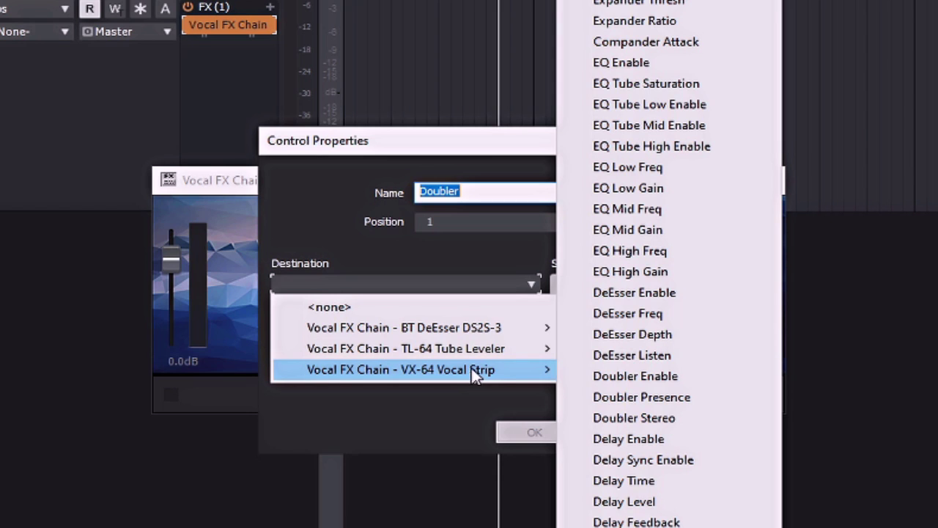
pyautogui.click(736, 403)
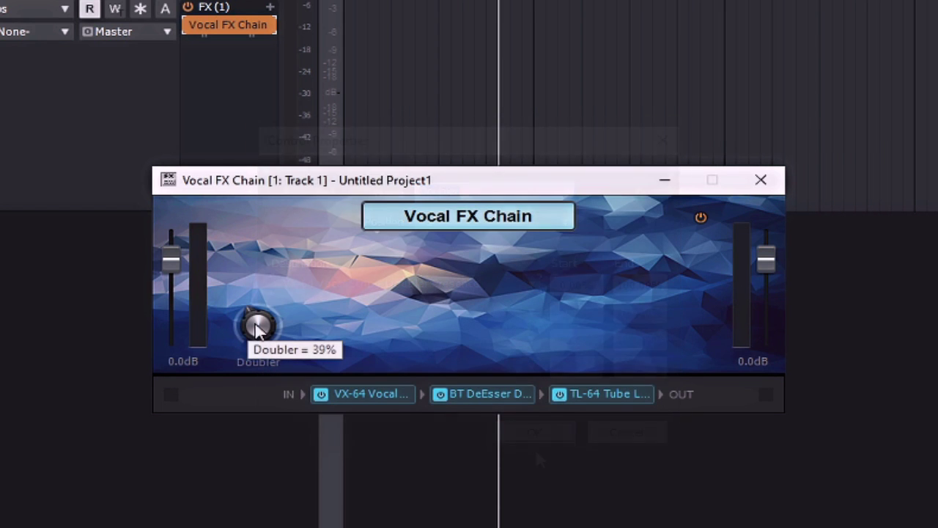
# Step: Open VX-64's window and turn the Doubler knob to confirm it drives the doubler amount
pyautogui.moveTo(258, 328); pyautogui.dragTo(258, 351)
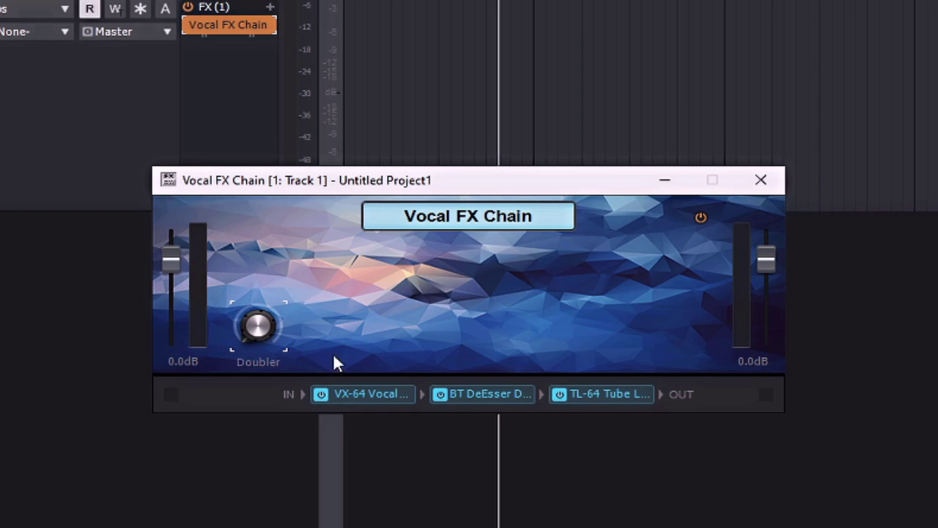
pyautogui.click(376, 393)
pyautogui.doubleClick(375, 393)
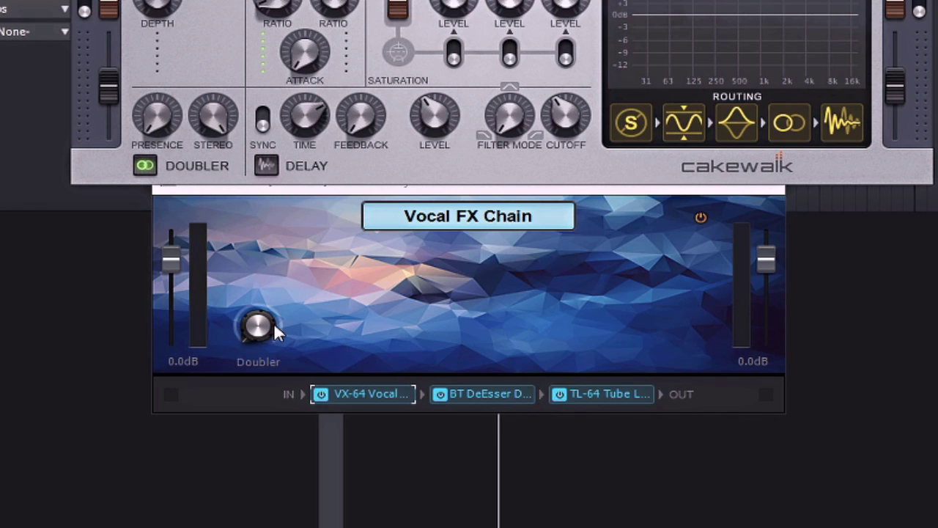
pyautogui.moveTo(262, 329); pyautogui.dragTo(262, 297)
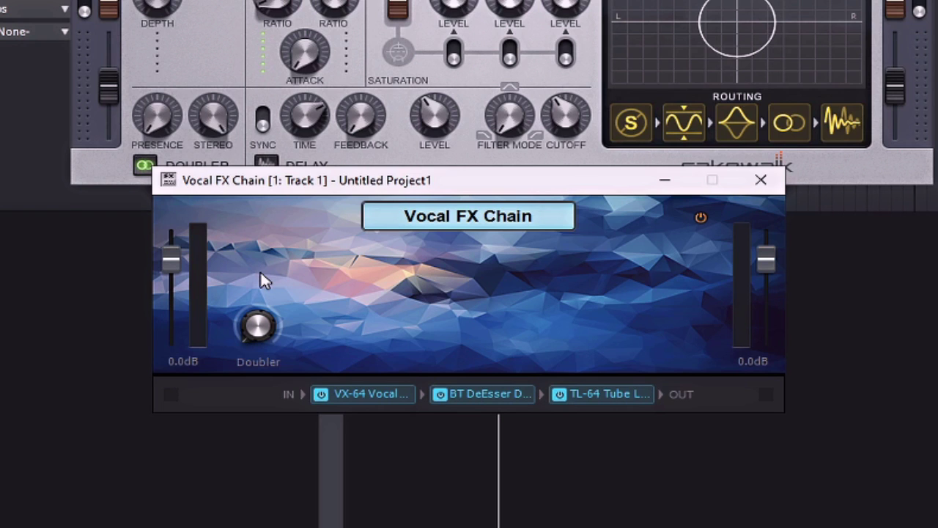
# Step: Add an 'Enable Doubler' button in position 1 linked to VX-64's Doubler Enable
pyautogui.rightClick(264, 281)
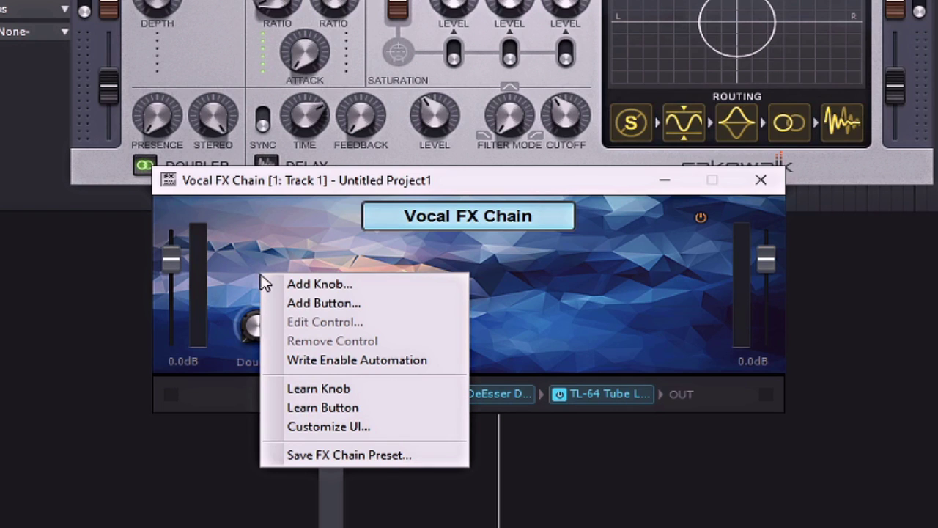
pyautogui.click(342, 304)
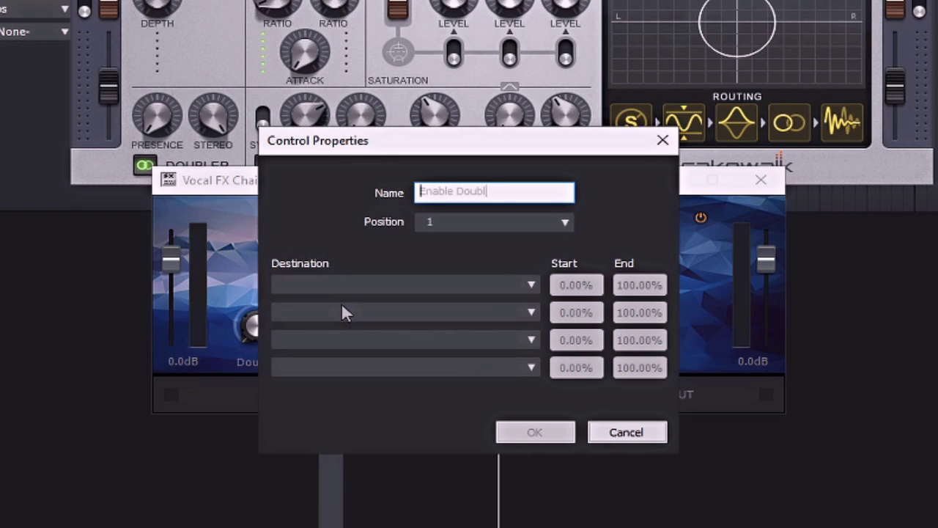
pyautogui.write('Enable Doubler')
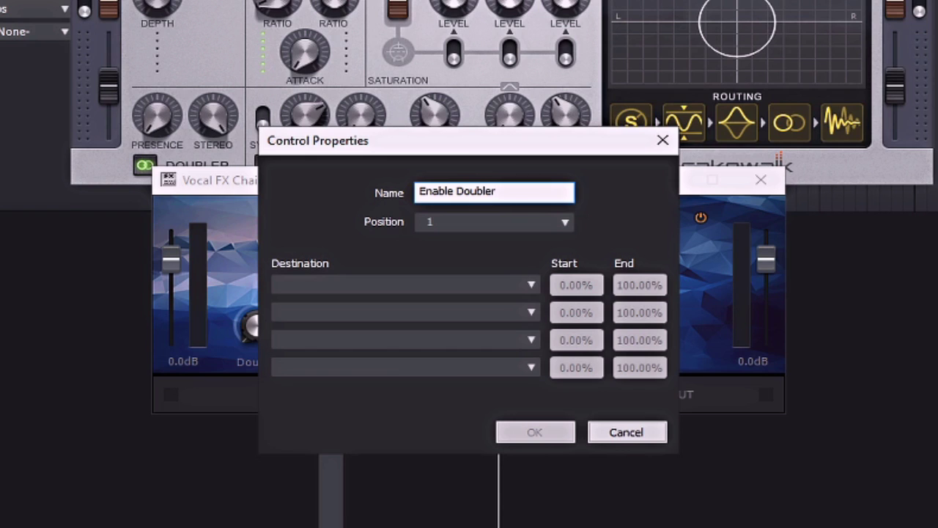
pyautogui.click(527, 217)
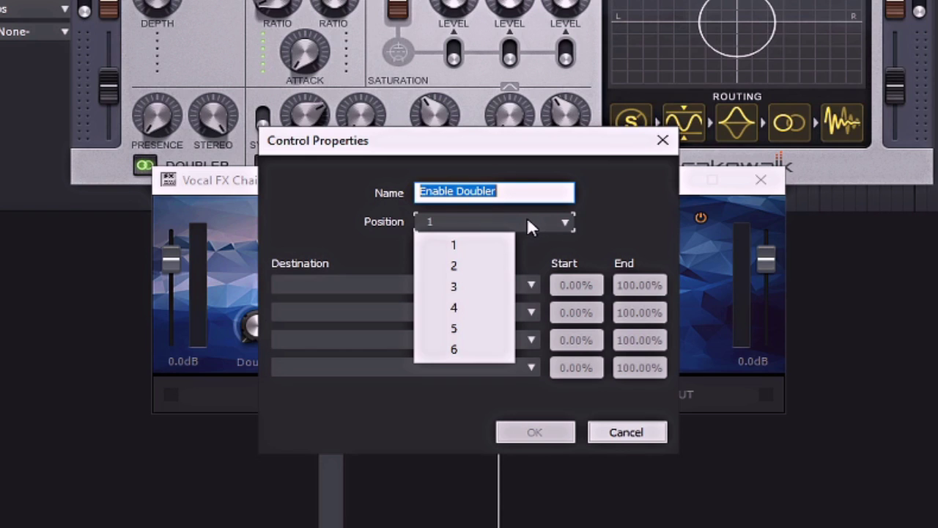
pyautogui.click(482, 247)
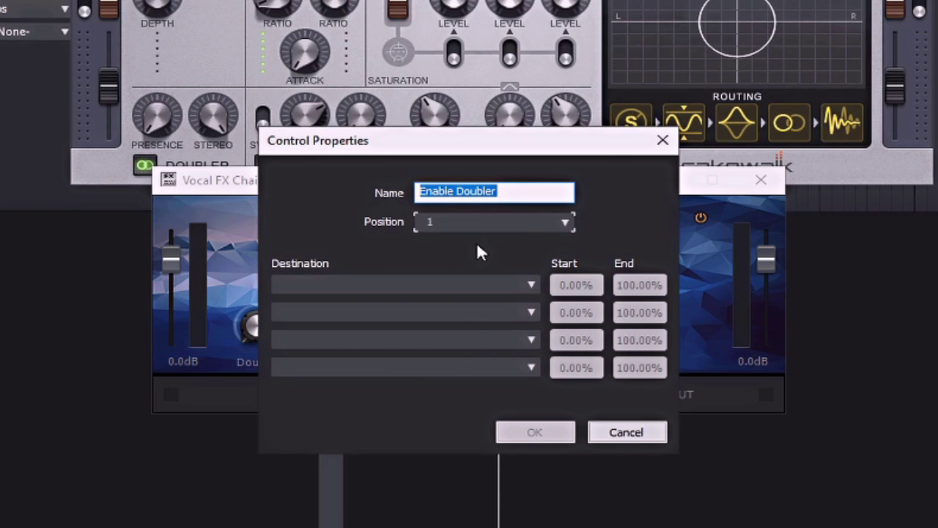
pyautogui.click(360, 286)
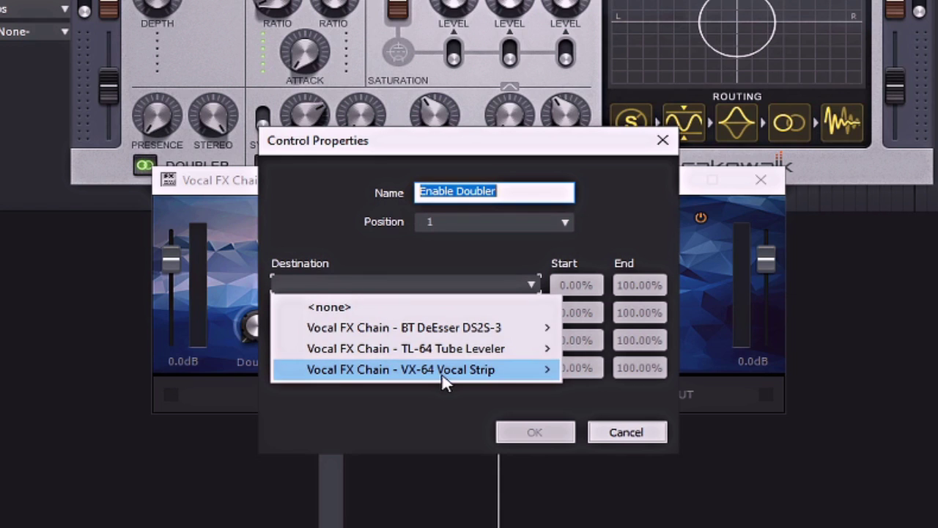
pyautogui.moveTo(454, 375)
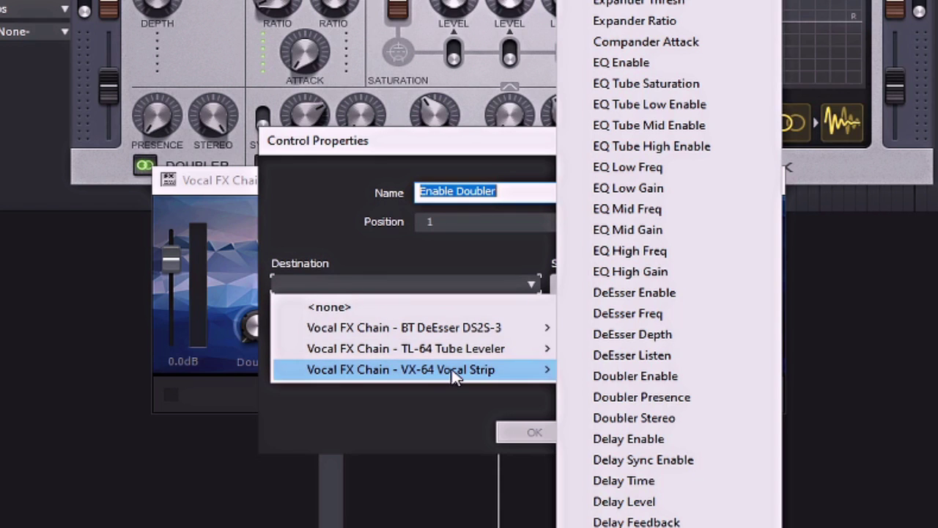
pyautogui.click(708, 378)
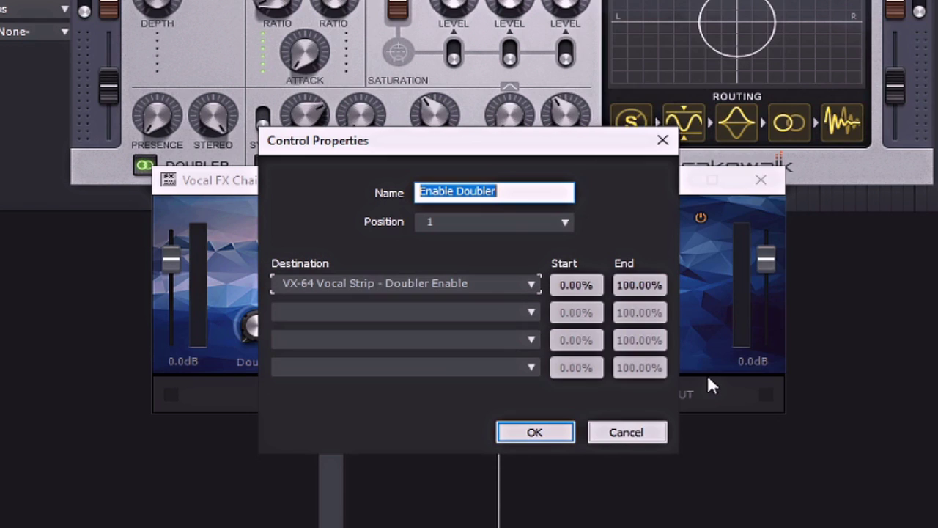
pyautogui.click(535, 431)
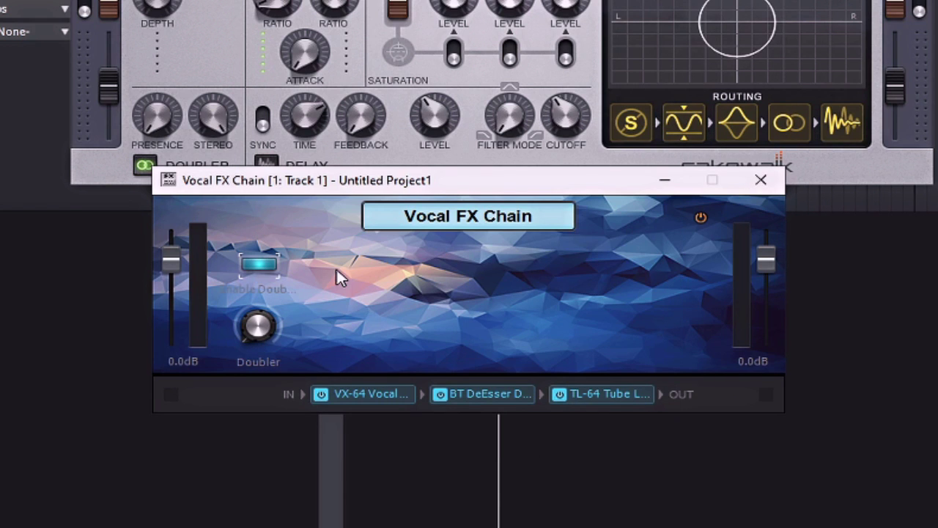
# Step: Toggle Enable Doubler off and on, raise Doubler to about 37%, leaving the doubler on
pyautogui.click(268, 264)
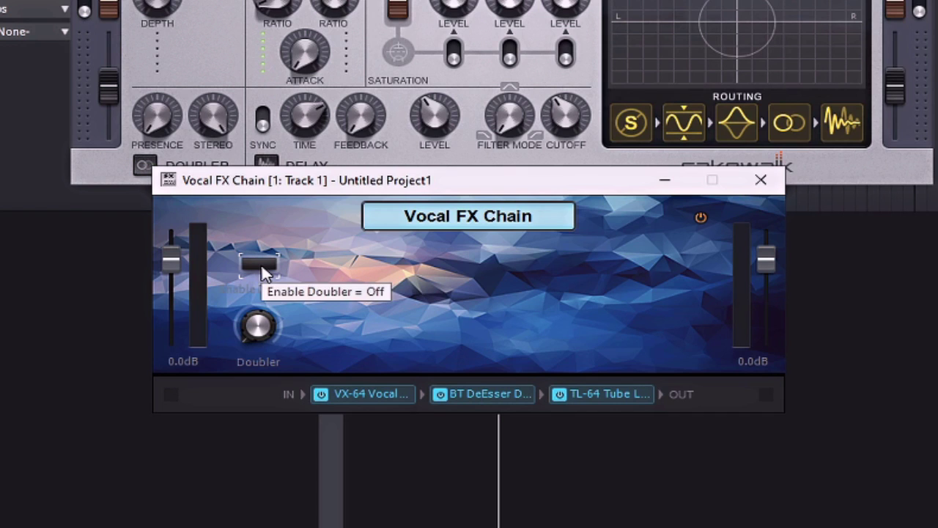
pyautogui.click(261, 263)
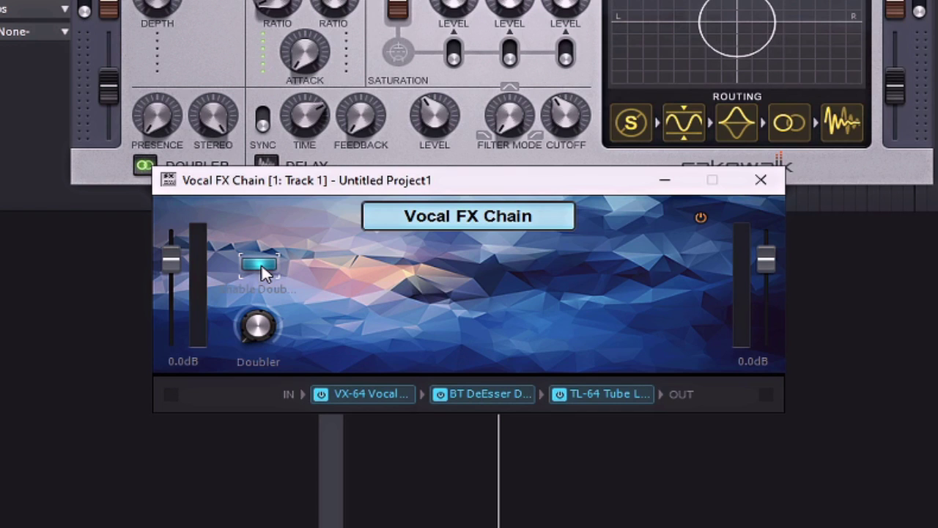
pyautogui.click(261, 263)
pyautogui.click(261, 263)
pyautogui.moveTo(263, 317); pyautogui.dragTo(273, 308)
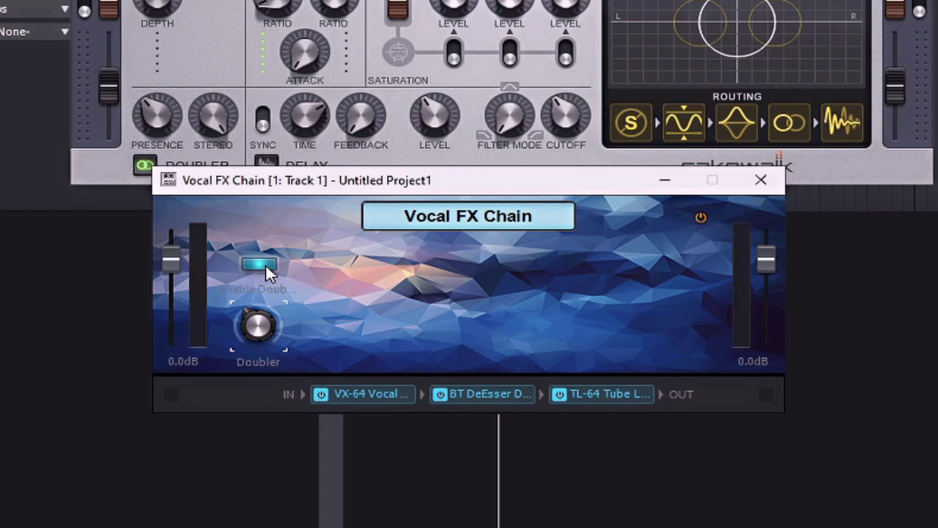
pyautogui.click(266, 263)
pyautogui.click(265, 263)
# Step: Set the Vocal FX Chain panel's label text colour to near-white in Customize UI
pyautogui.rightClick(482, 321)
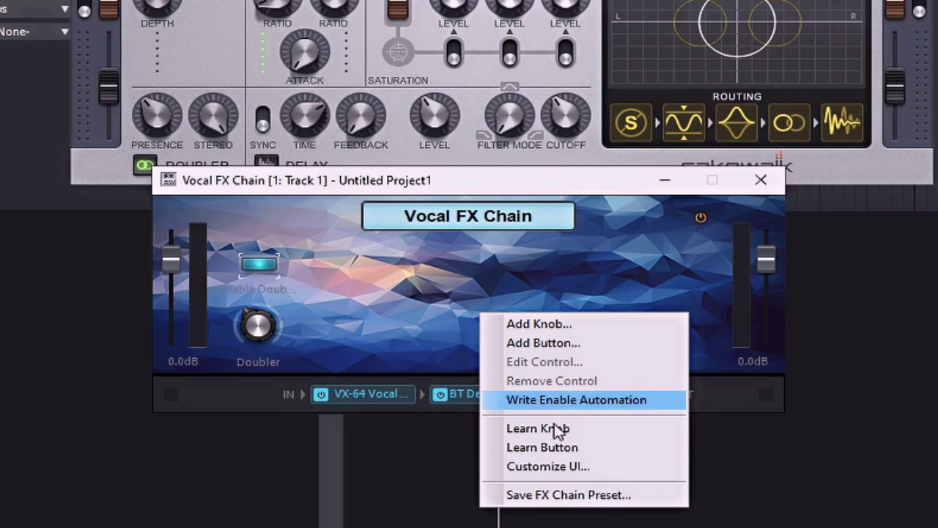
pyautogui.click(548, 466)
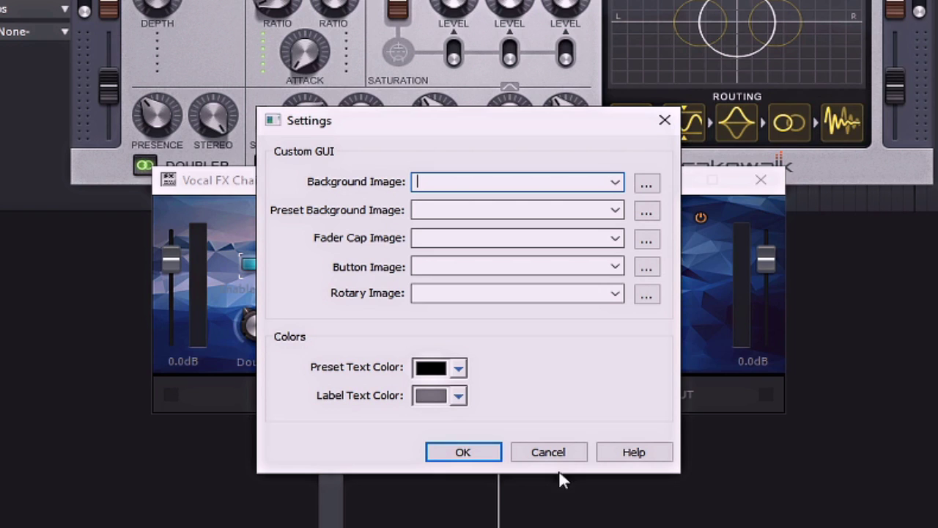
pyautogui.click(459, 397)
pyautogui.click(430, 437)
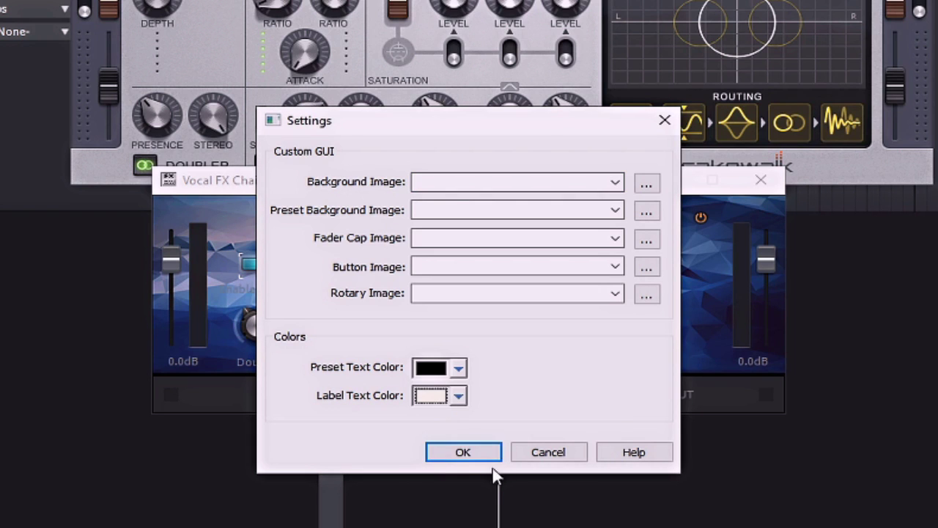
pyautogui.click(472, 457)
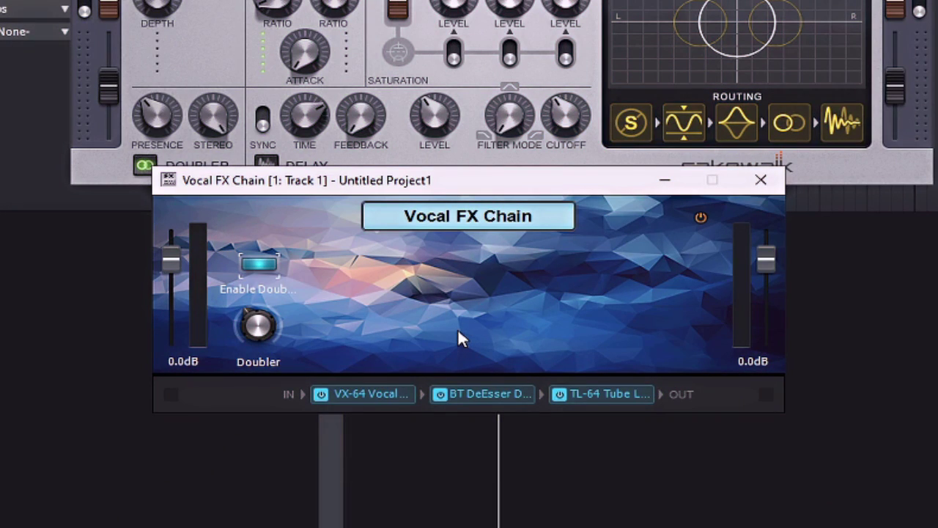
# Step: Add a knob named DeEsser linked to BT DeEsser DS2S-3 Threshold and turn it to test
pyautogui.rightClick(449, 330)
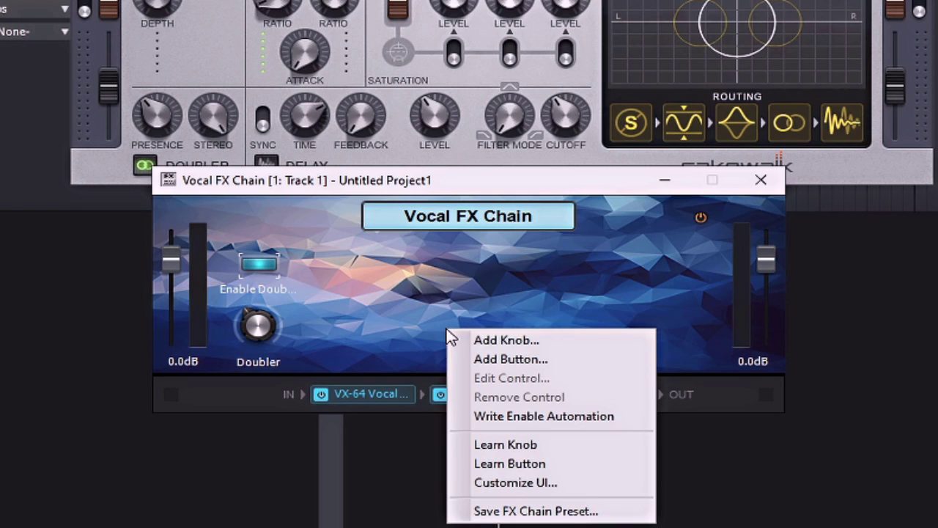
pyautogui.click(487, 339)
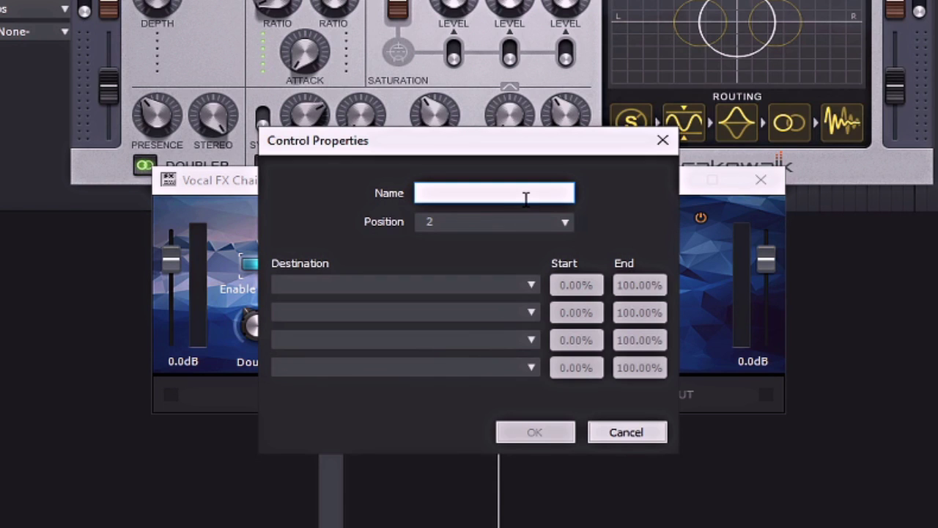
pyautogui.write('DeEsser')
pyautogui.press('Tab')
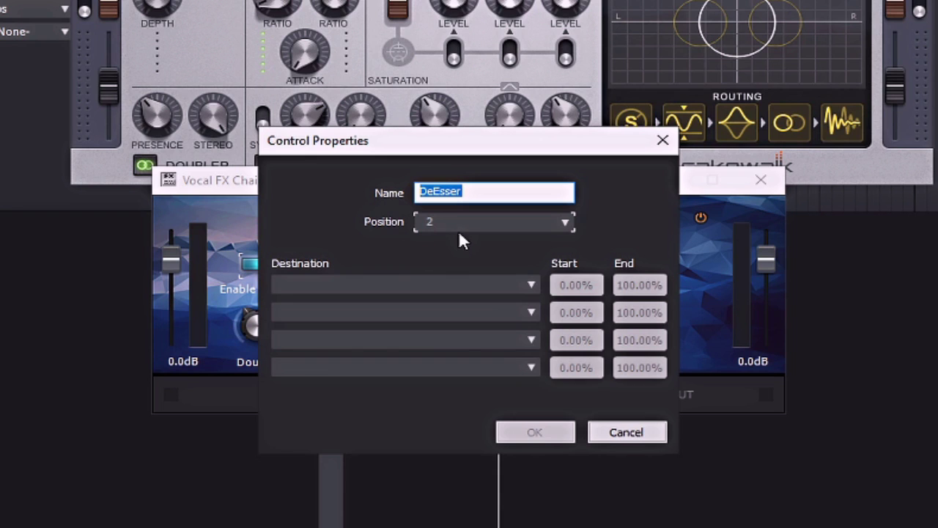
pyautogui.click(442, 285)
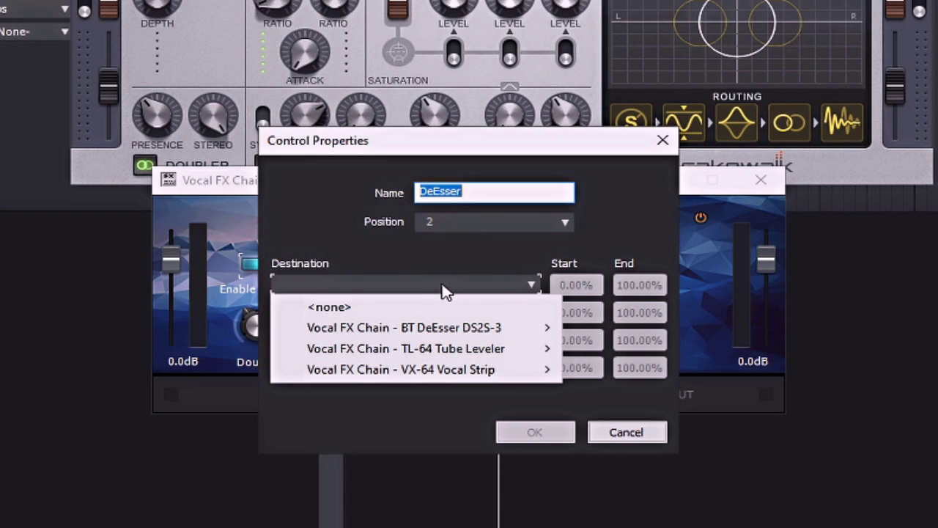
pyautogui.moveTo(473, 328)
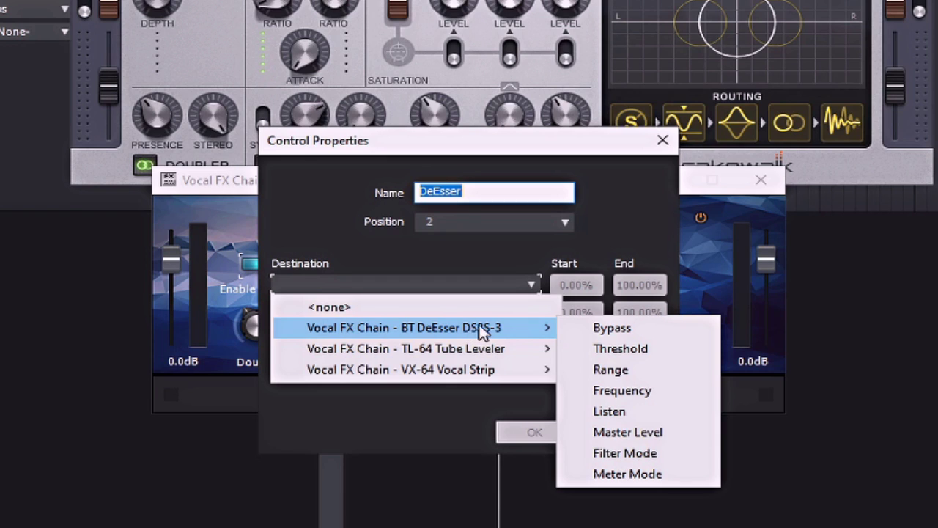
pyautogui.click(671, 349)
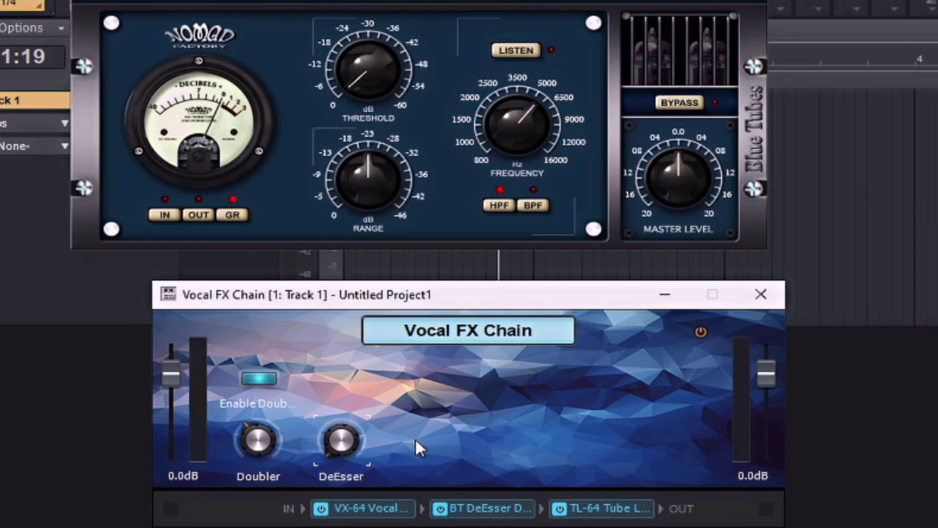
pyautogui.moveTo(349, 449)
pyautogui.mouseDown()
pyautogui.moveTo(350, 414)
pyautogui.moveTo(349, 451)
pyautogui.mouseUp()
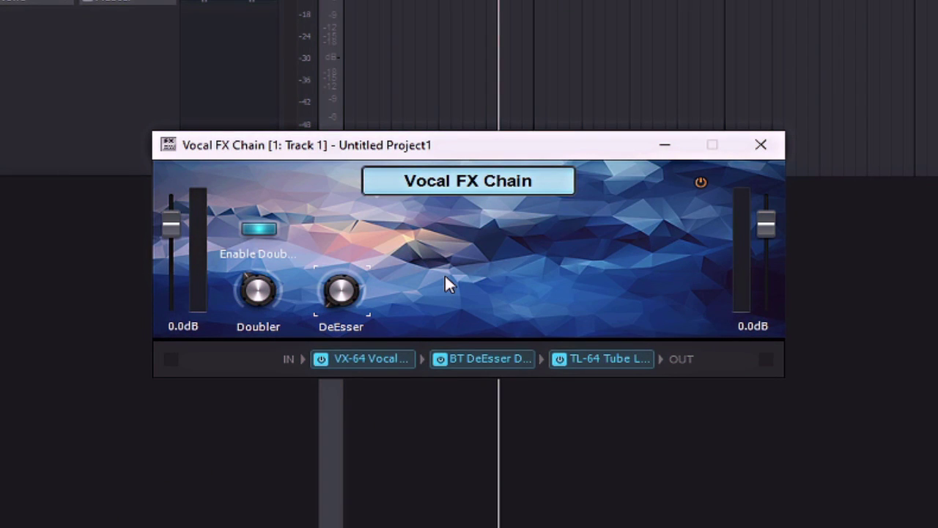
# Step: Move the DeEsser knob to position 6 in its control properties
pyautogui.rightClick(344, 295)
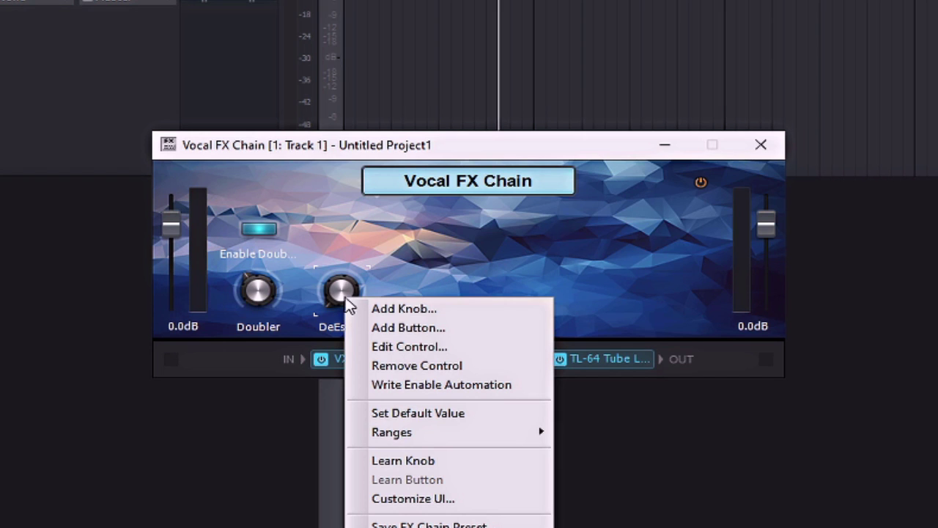
pyautogui.click(431, 345)
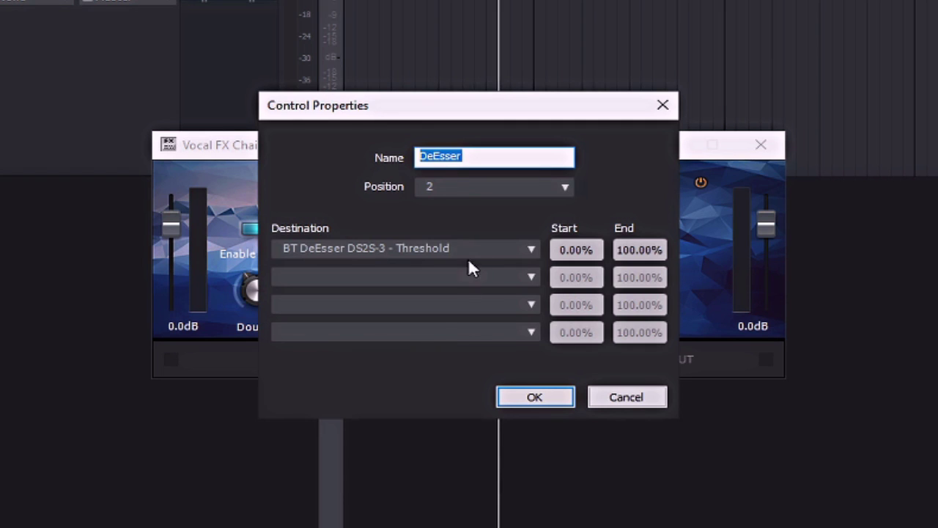
pyautogui.click(477, 190)
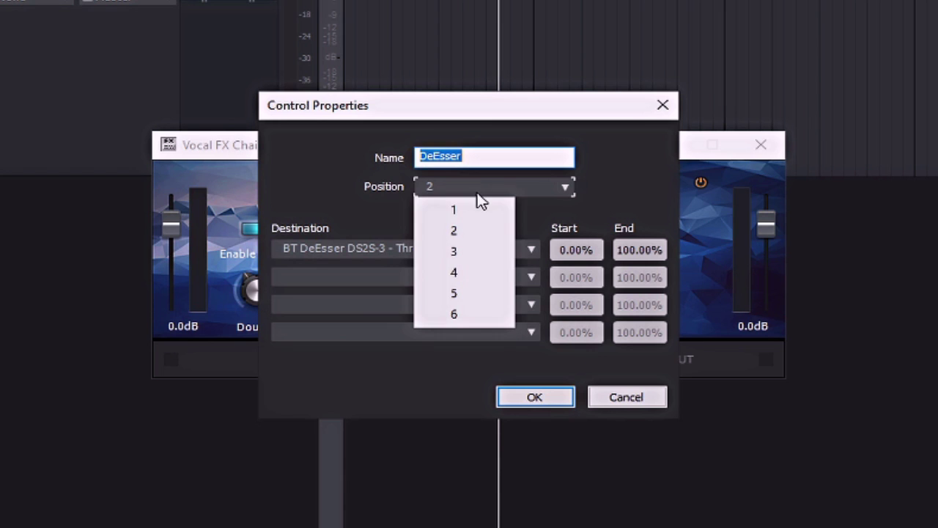
pyautogui.click(463, 314)
pyautogui.click(516, 399)
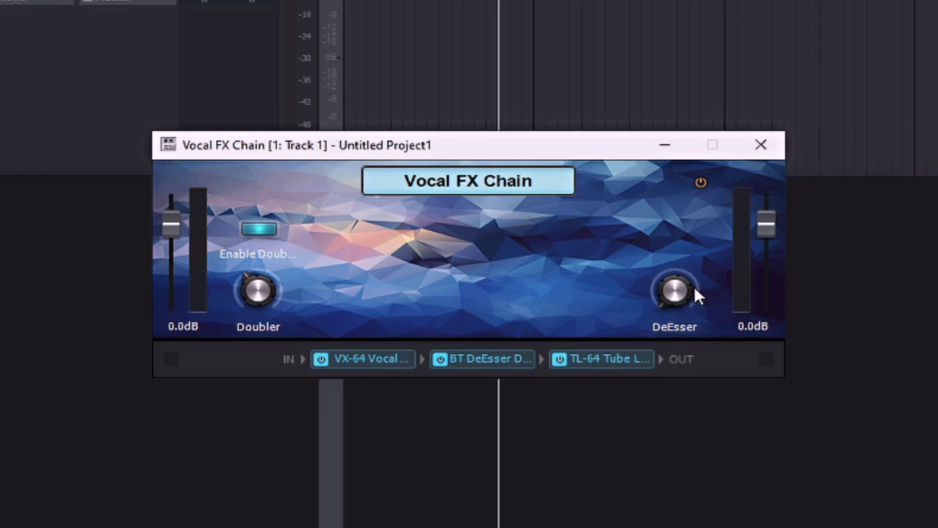
# Step: Return the DeEsser knob to position 2 and start a Bypass button for BT DeEsser
pyautogui.moveTo(684, 304)
pyautogui.moveTo(261, 303)
pyautogui.rightClick(675, 291)
pyautogui.click(736, 340)
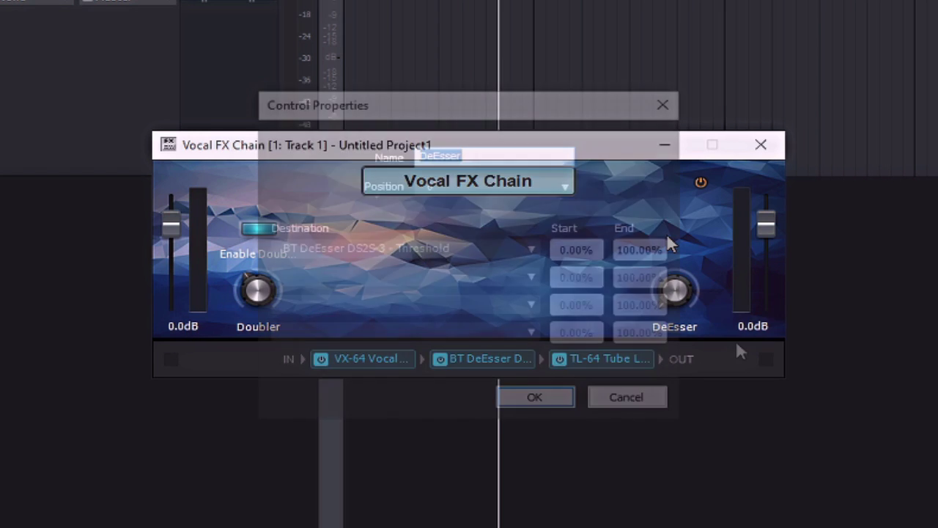
pyautogui.click(496, 195)
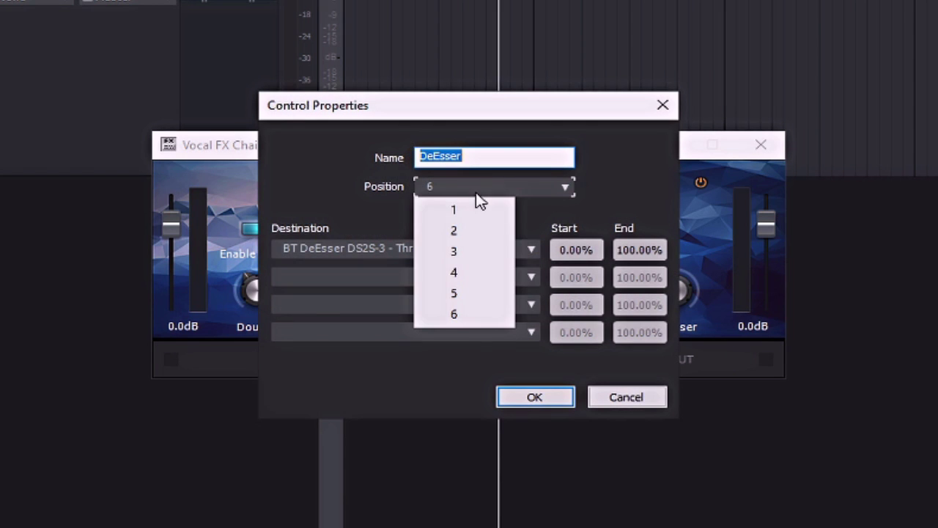
pyautogui.click(462, 230)
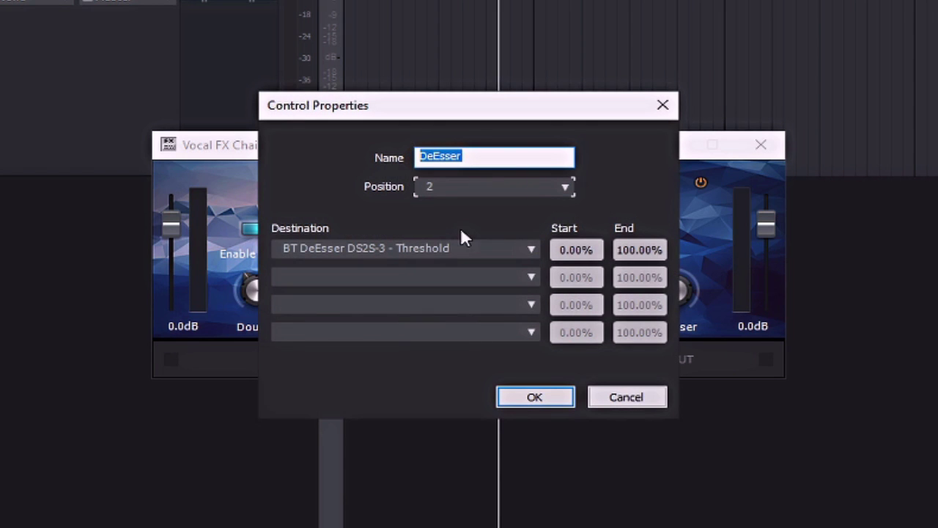
pyautogui.click(543, 396)
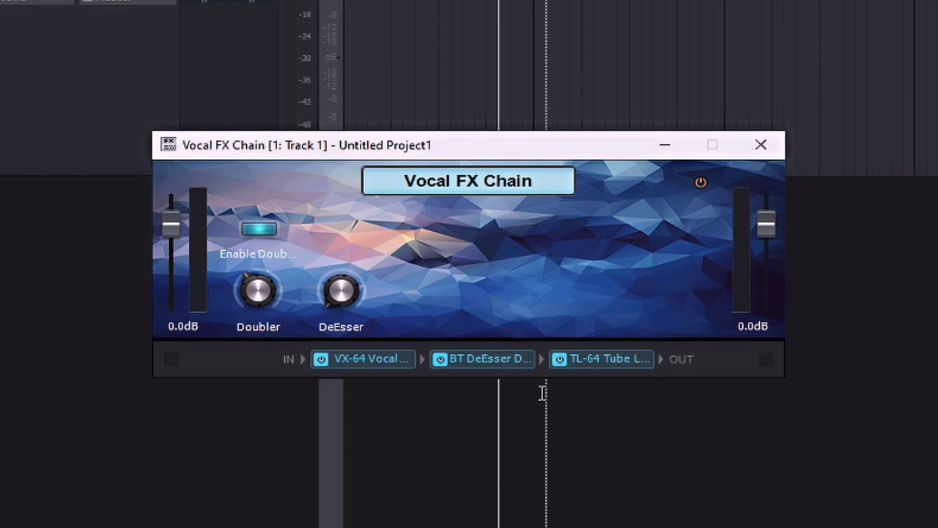
pyautogui.doubleClick(473, 263)
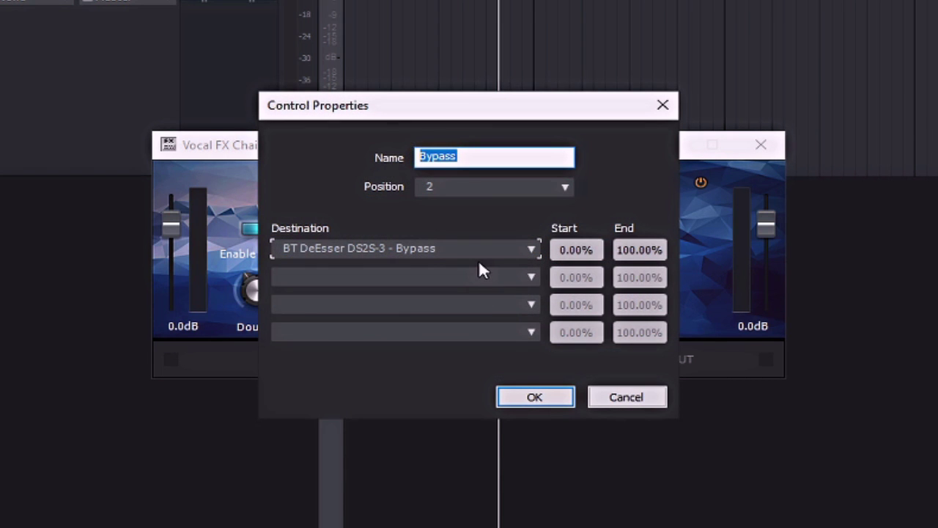
# Step: Add and test the DeEsser Bypass button, then rename Enable Doubler to Bypass
pyautogui.click(533, 397)
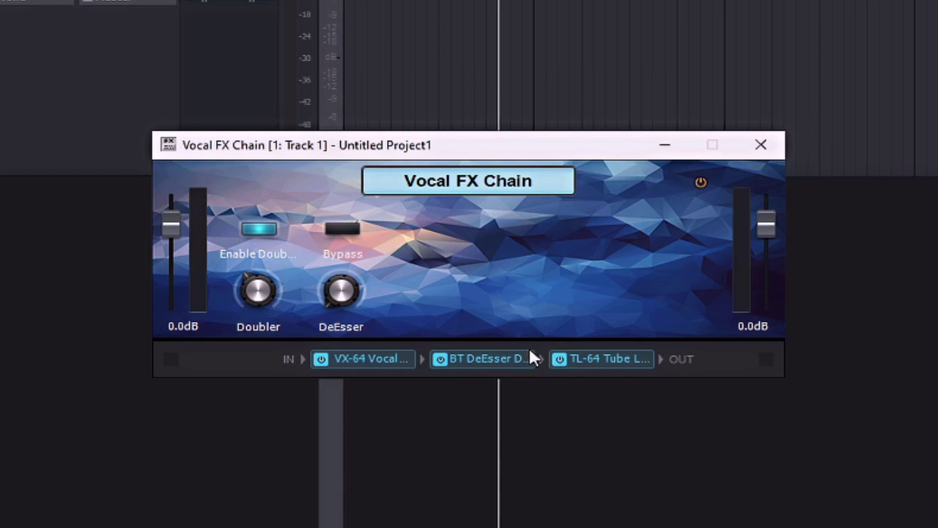
pyautogui.click(353, 233)
pyautogui.rightClick(252, 244)
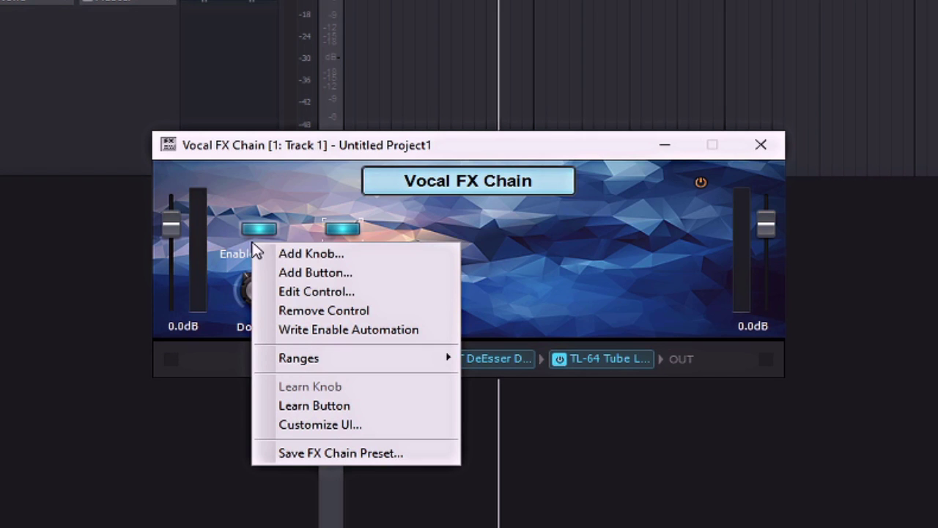
pyautogui.click(311, 289)
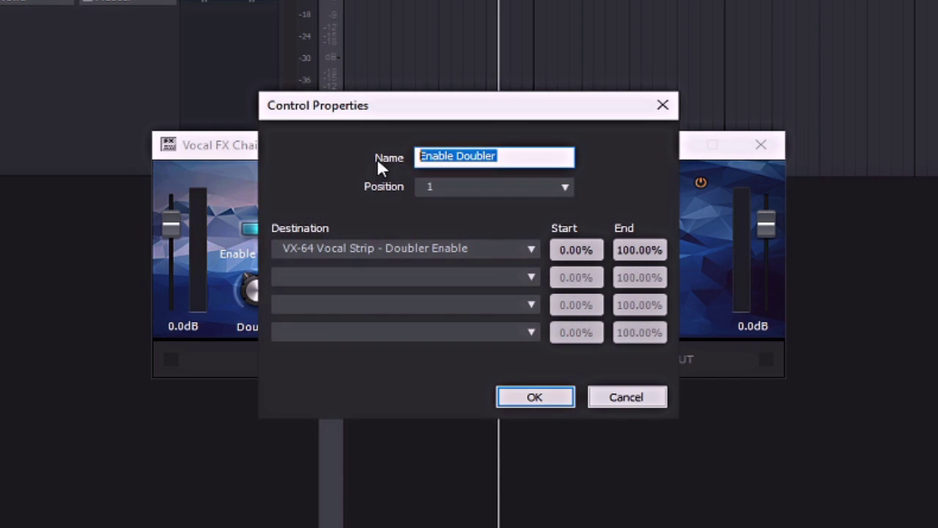
pyautogui.write('Vox')
pyautogui.press('BackSpace')
pyautogui.press('BackSpace')
pyautogui.press('BackSpace')
pyautogui.write('Bypass')
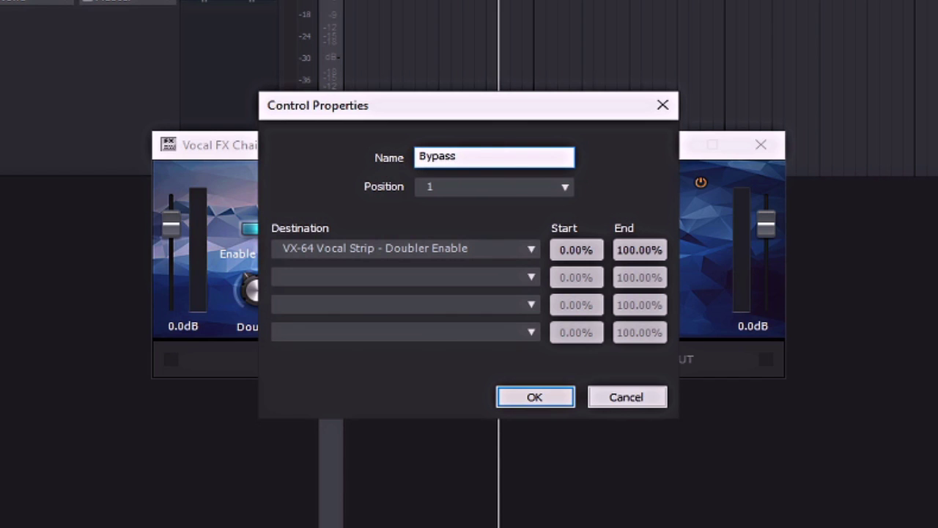
pyautogui.click(563, 397)
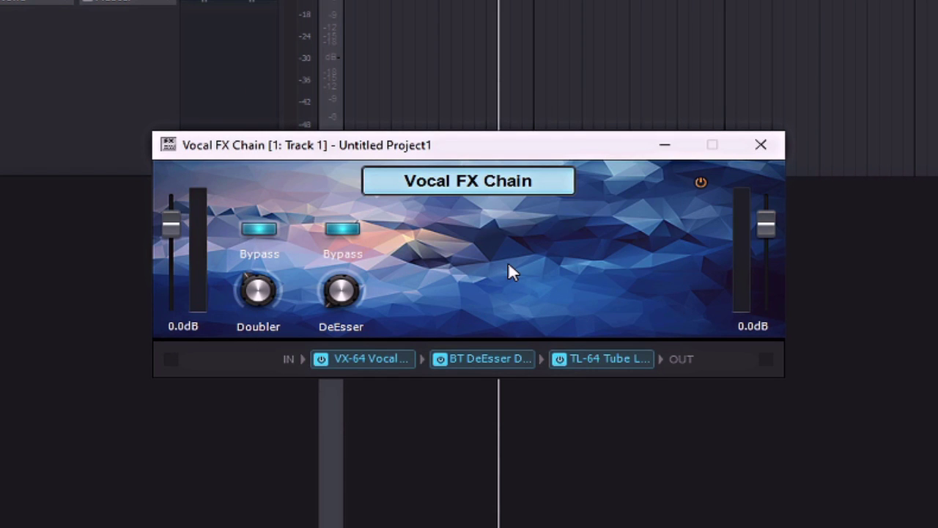
# Step: Select the TL-64 Tube Leveler in the chain strip and bring up the panel's add-control menu
pyautogui.click(599, 359)
pyautogui.rightClick(497, 292)
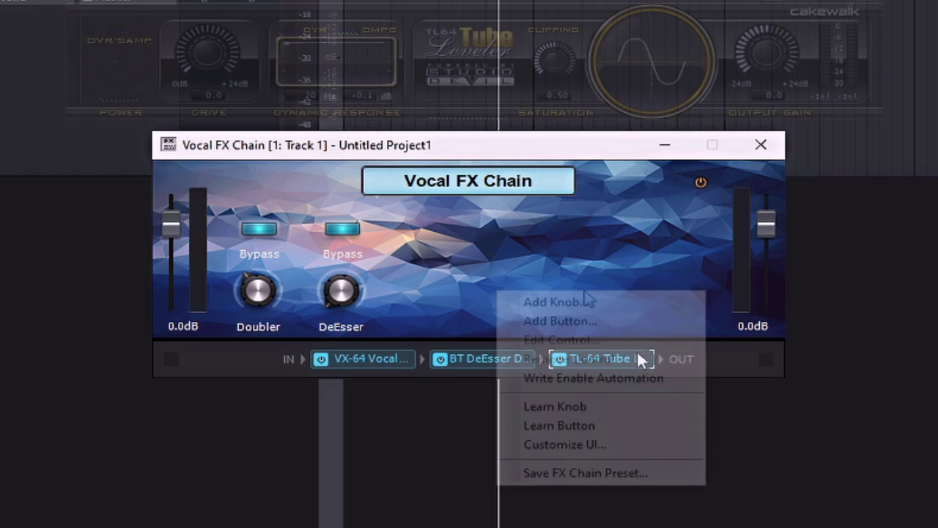
# Step: Add a knob named Grit linked to the TL-64 Tube Leveler Drive
pyautogui.click(590, 302)
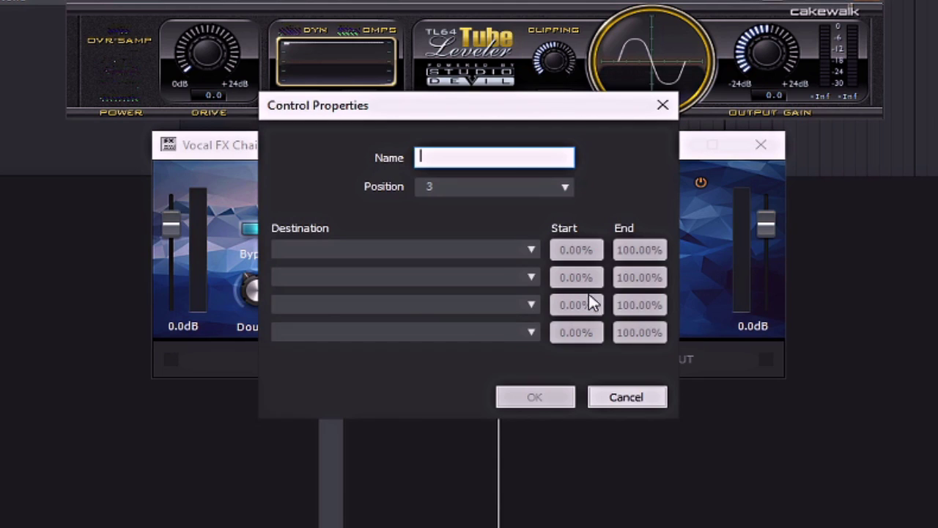
pyautogui.write('Grit')
pyautogui.click(403, 250)
pyautogui.moveTo(455, 317)
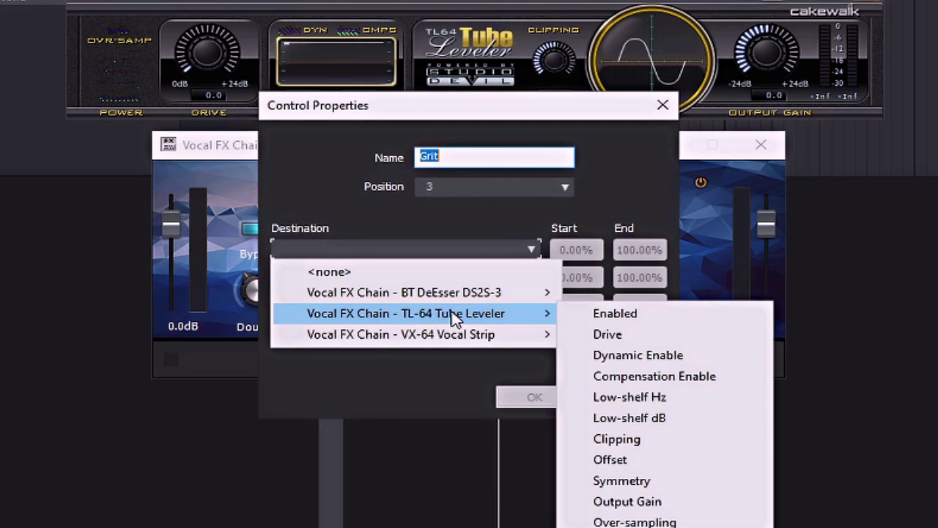
pyautogui.click(682, 339)
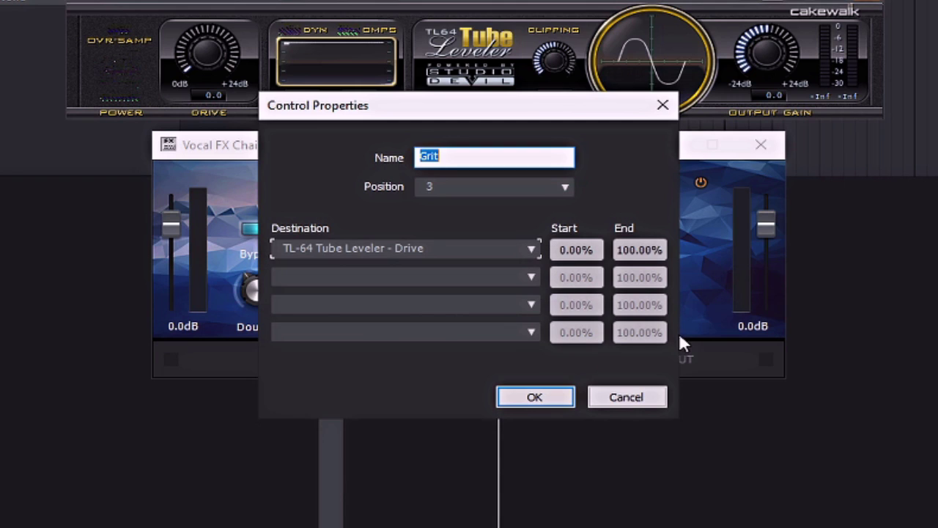
# Step: Also link Grit to Clipping and Output Gain, create it, and turn it to test
pyautogui.click(360, 277)
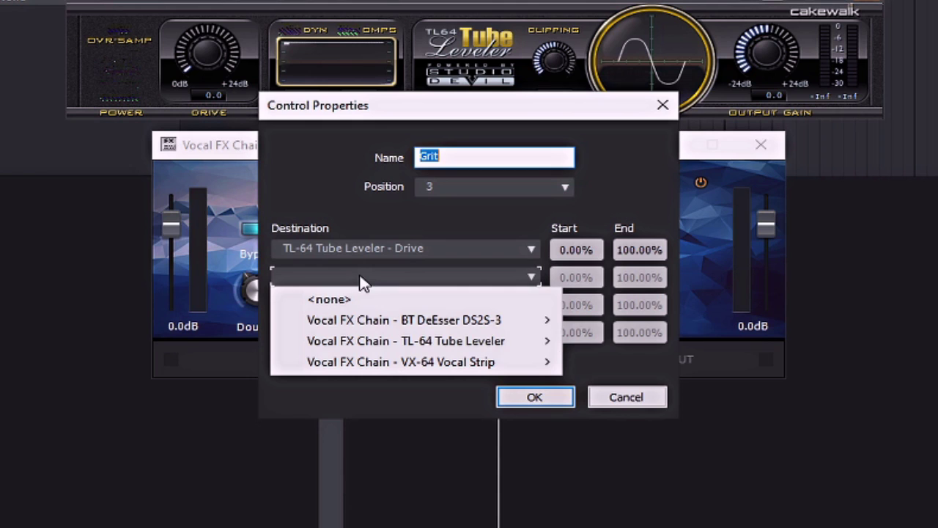
pyautogui.moveTo(496, 347)
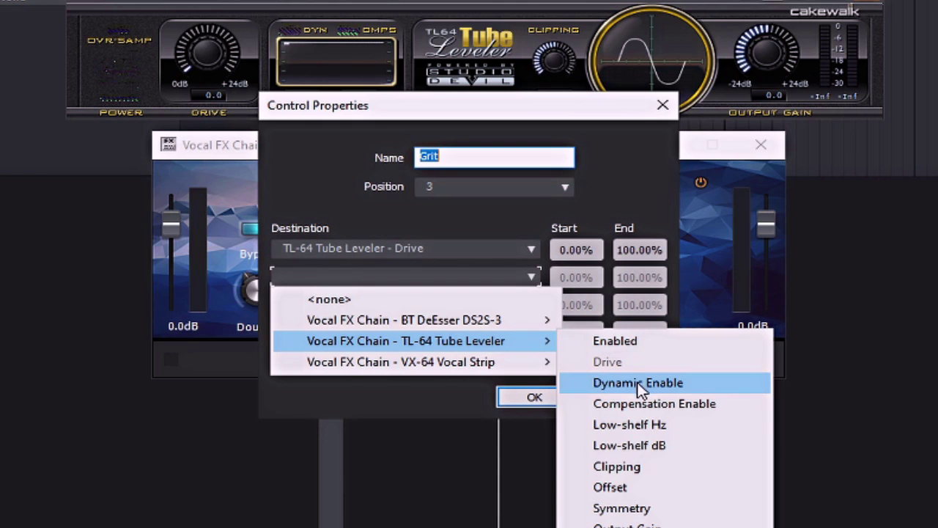
pyautogui.click(653, 469)
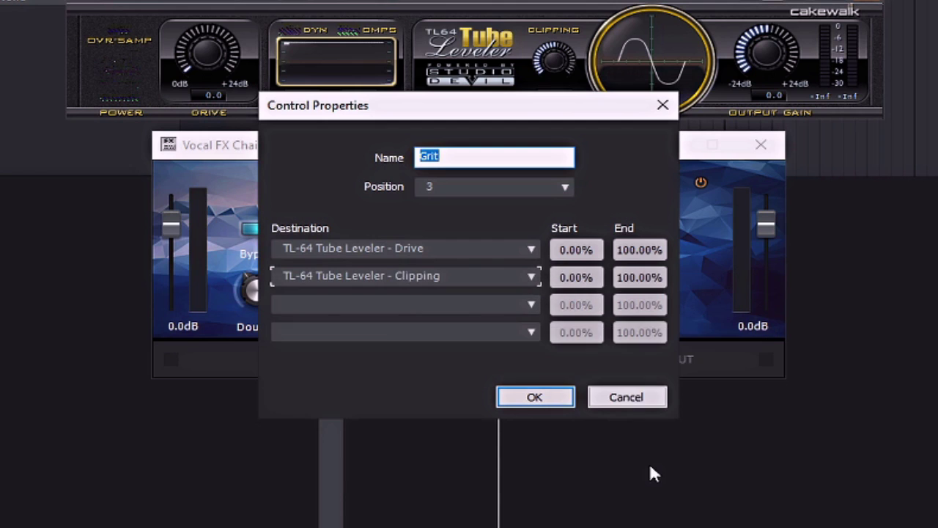
pyautogui.click(411, 308)
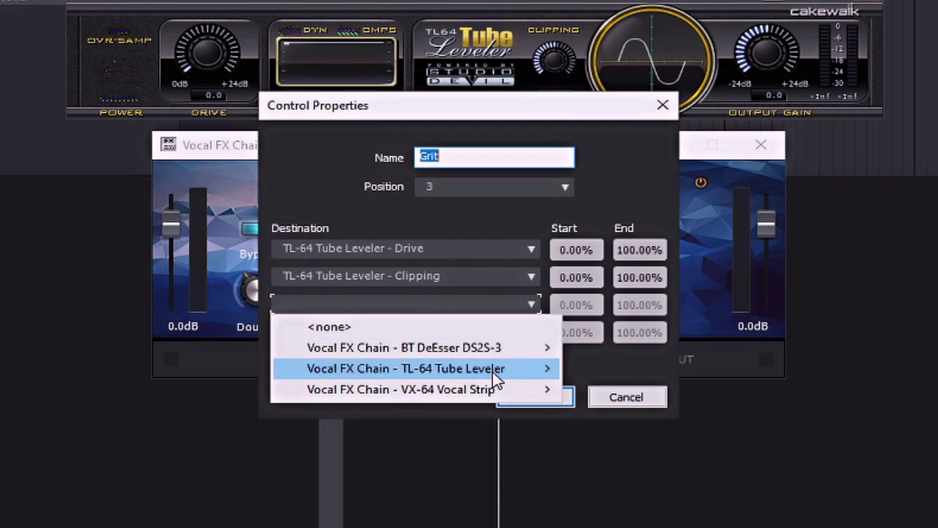
pyautogui.moveTo(497, 373)
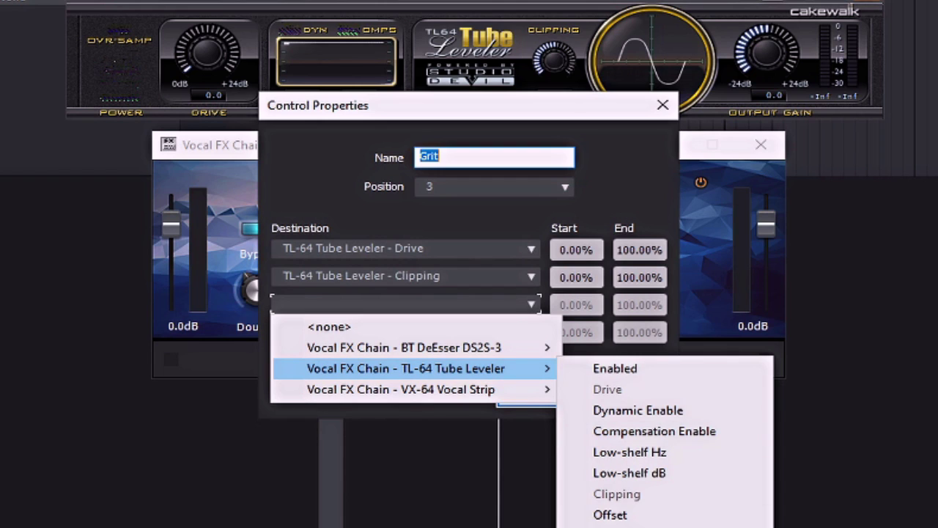
pyautogui.click(620, 524)
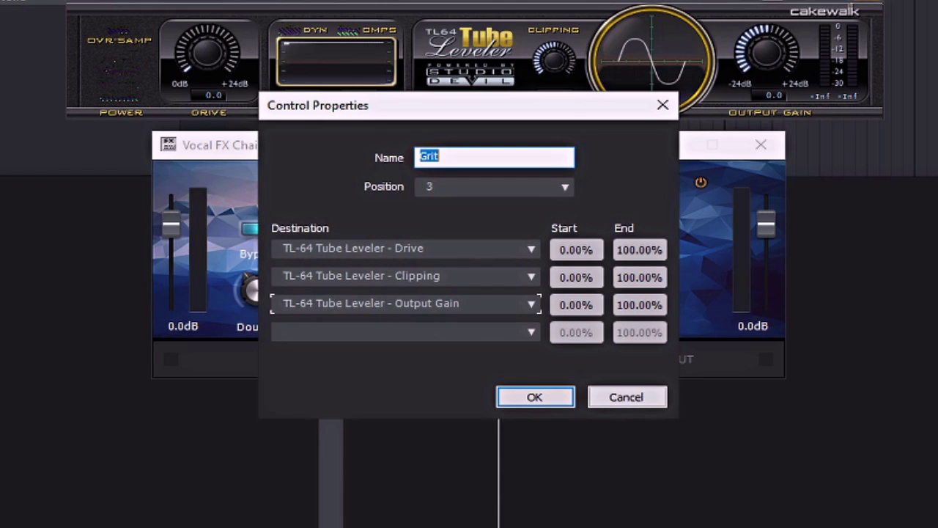
pyautogui.click(537, 405)
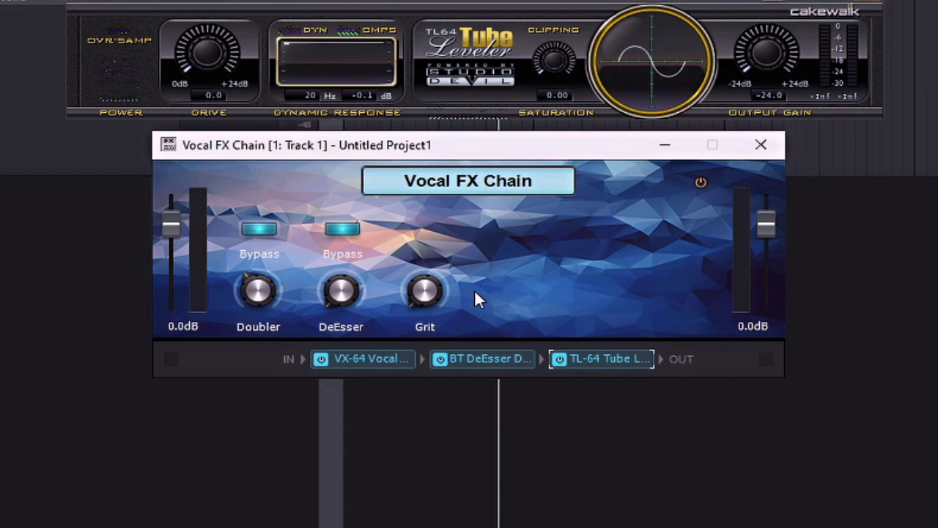
pyautogui.moveTo(426, 292); pyautogui.dragTo(438, 245)
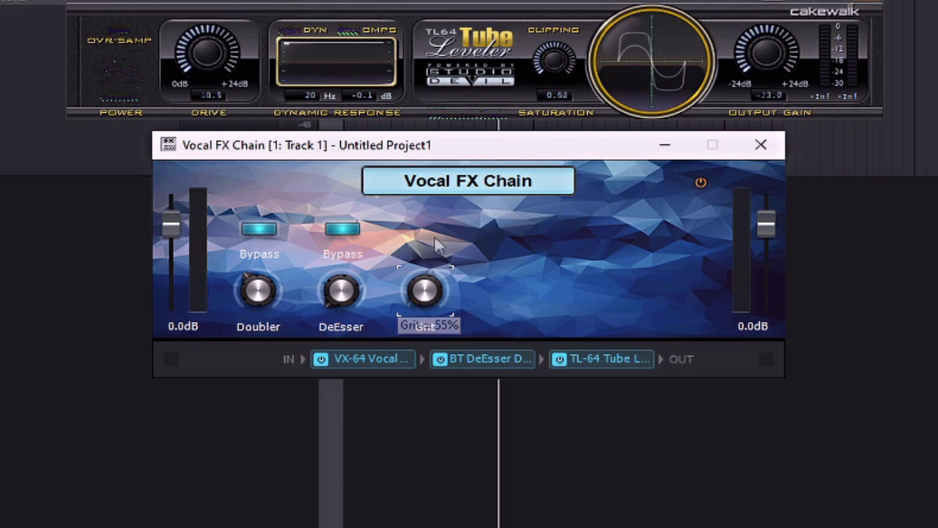
# Step: Add a Bypass button linked to TL-64 Tube Leveler Enabled and toggle it several times to test
pyautogui.rightClick(436, 242)
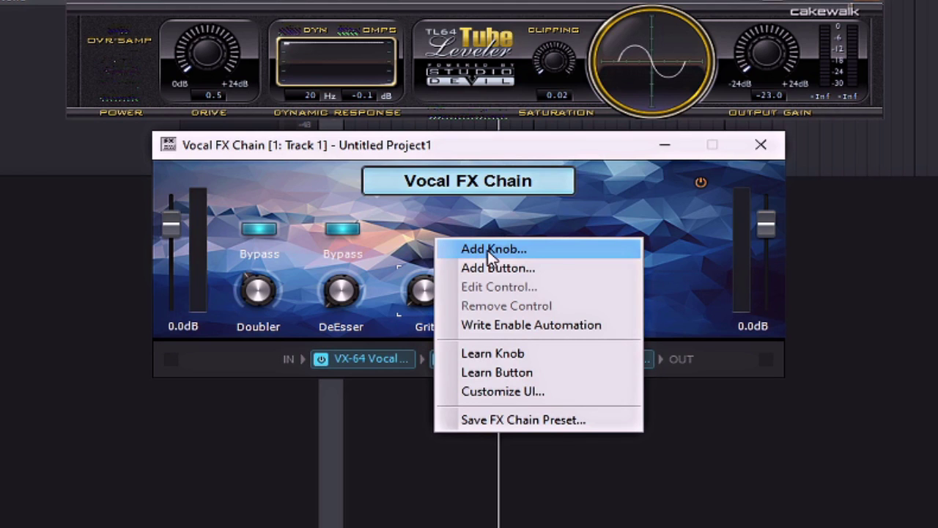
pyautogui.click(496, 268)
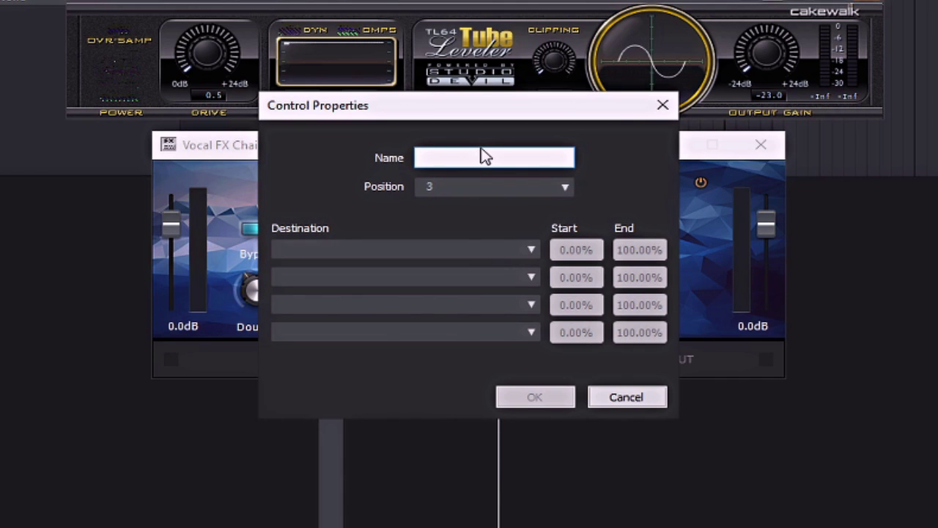
pyautogui.write('Bypass')
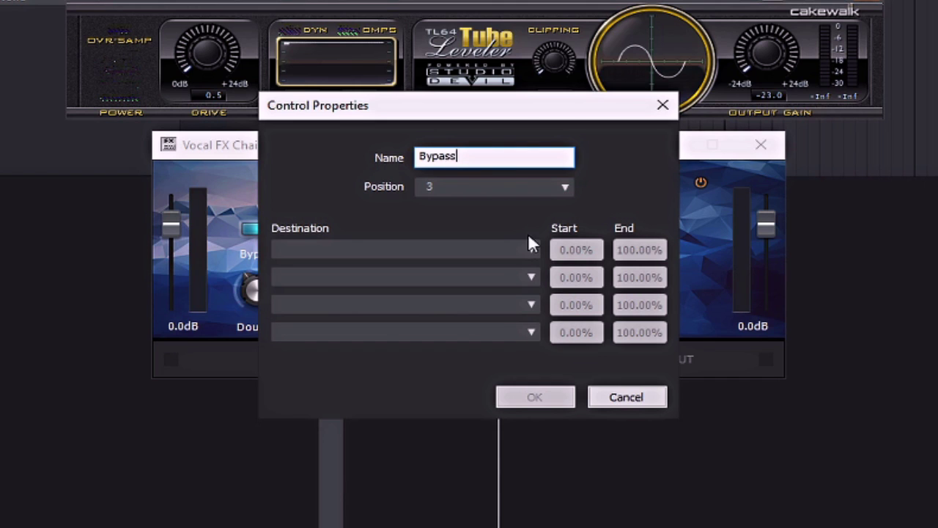
pyautogui.click(451, 248)
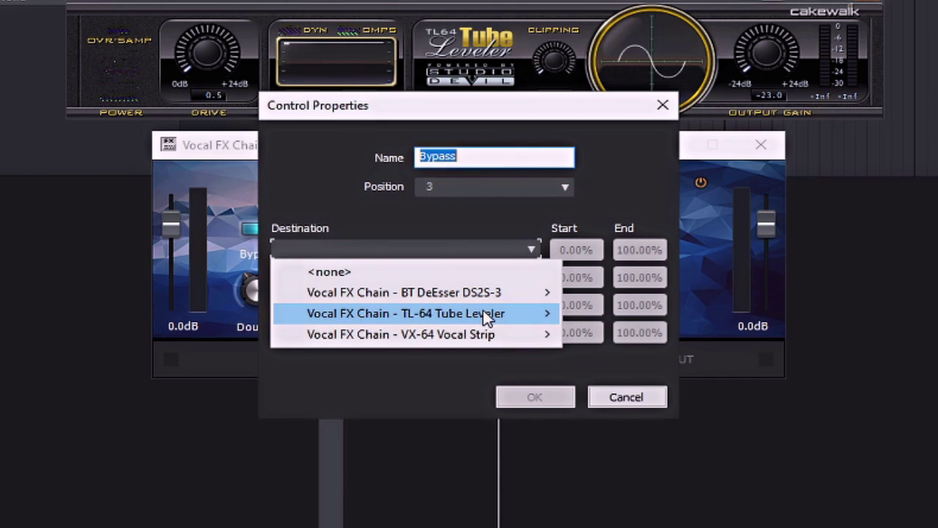
pyautogui.moveTo(485, 317)
pyautogui.click(601, 313)
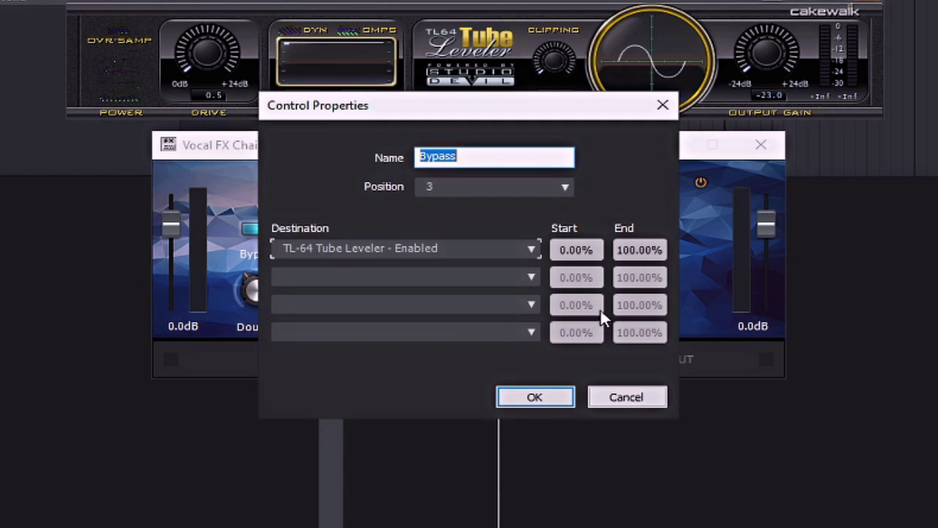
pyautogui.click(534, 397)
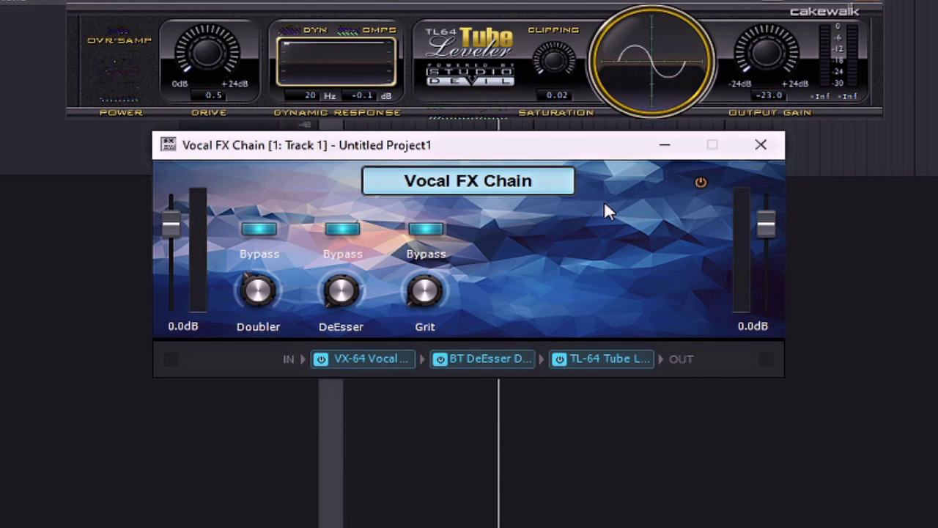
pyautogui.click(426, 230)
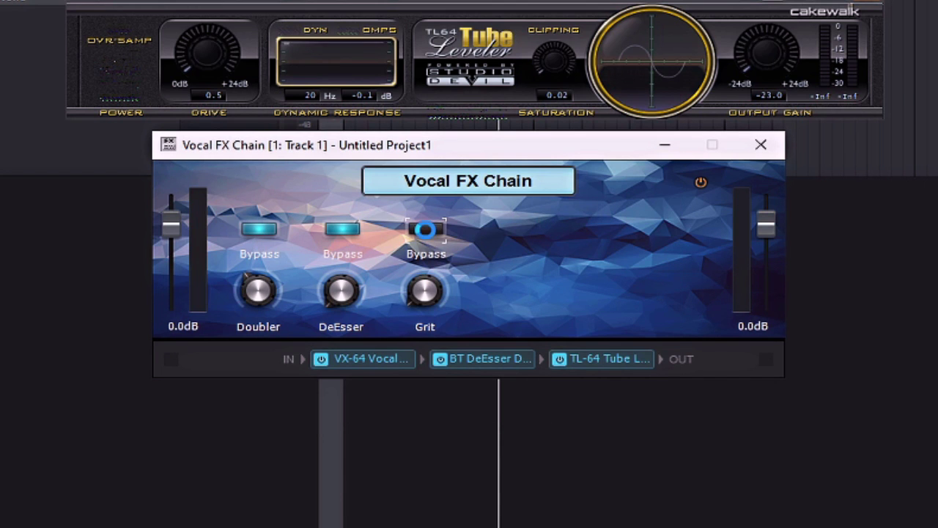
pyautogui.click(426, 230)
pyautogui.click(426, 230)
pyautogui.click(426, 231)
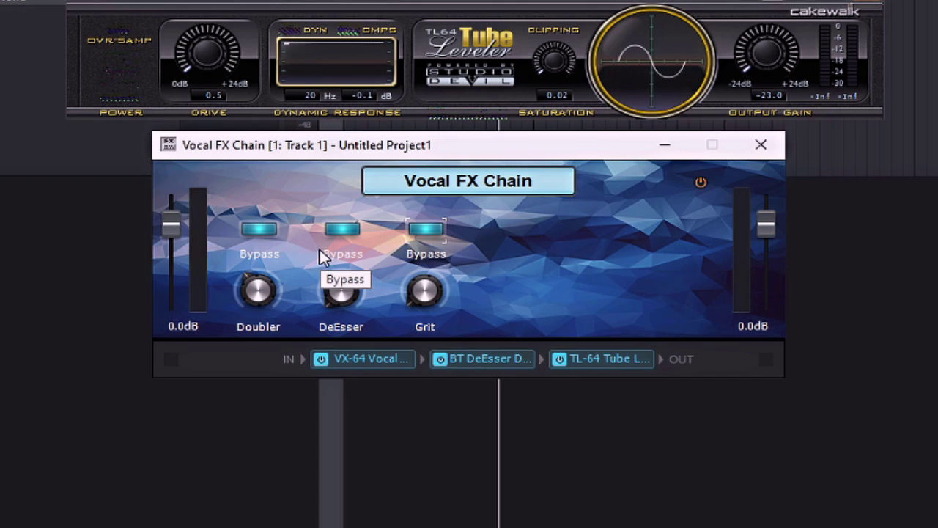
# Step: Set chain input to -5.3dB and output to -6.4dB, then cycle the chain power off and on
pyautogui.click(177, 214)
pyautogui.moveTo(177, 214)
pyautogui.mouseDown()
pyautogui.moveTo(178, 243)
pyautogui.moveTo(178, 232)
pyautogui.mouseUp()
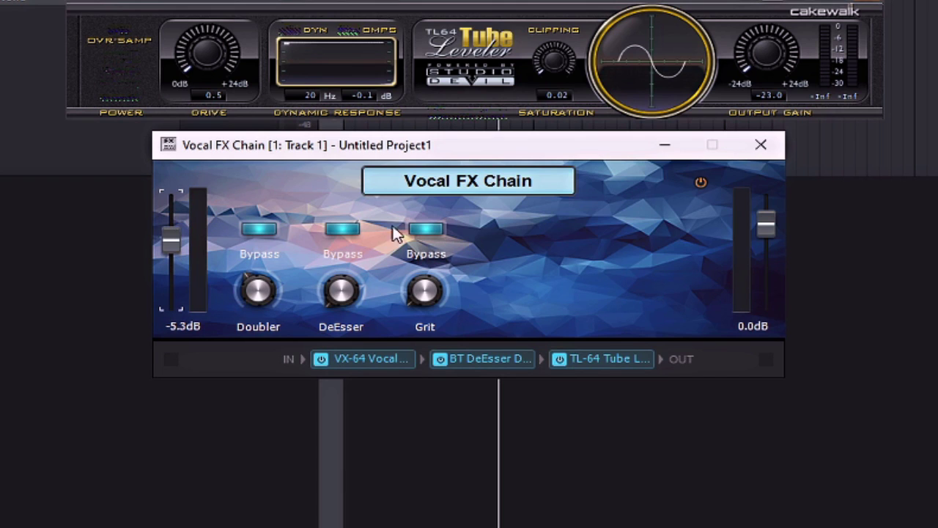
pyautogui.click(762, 225)
pyautogui.moveTo(762, 224)
pyautogui.mouseDown()
pyautogui.moveTo(763, 252)
pyautogui.moveTo(763, 225)
pyautogui.mouseUp()
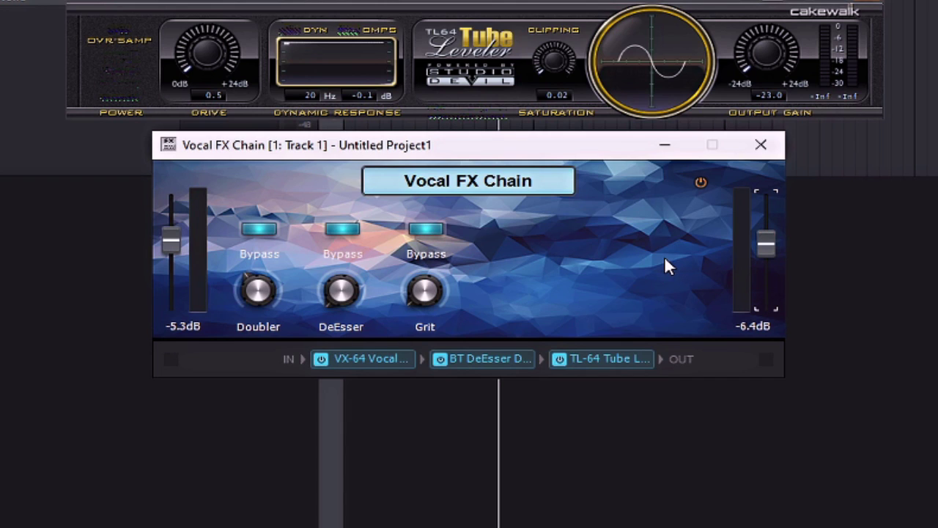
pyautogui.click(701, 184)
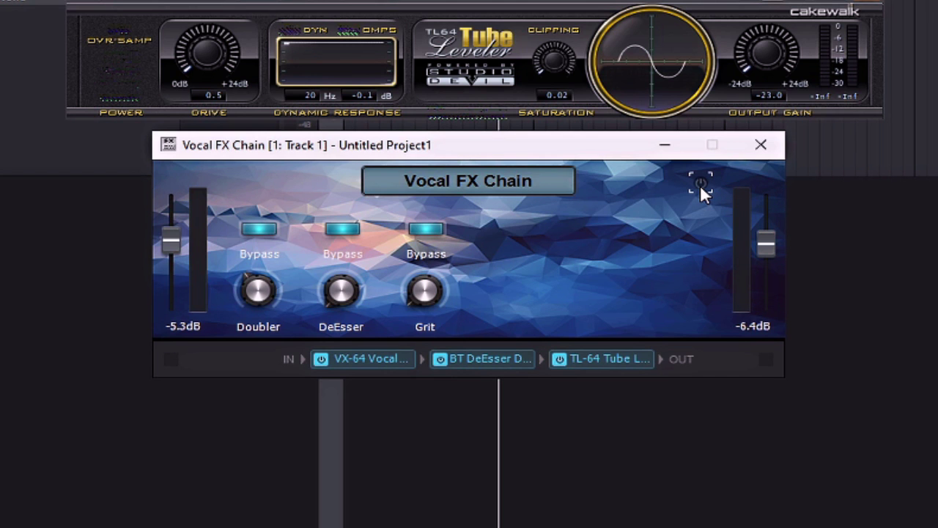
pyautogui.click(701, 185)
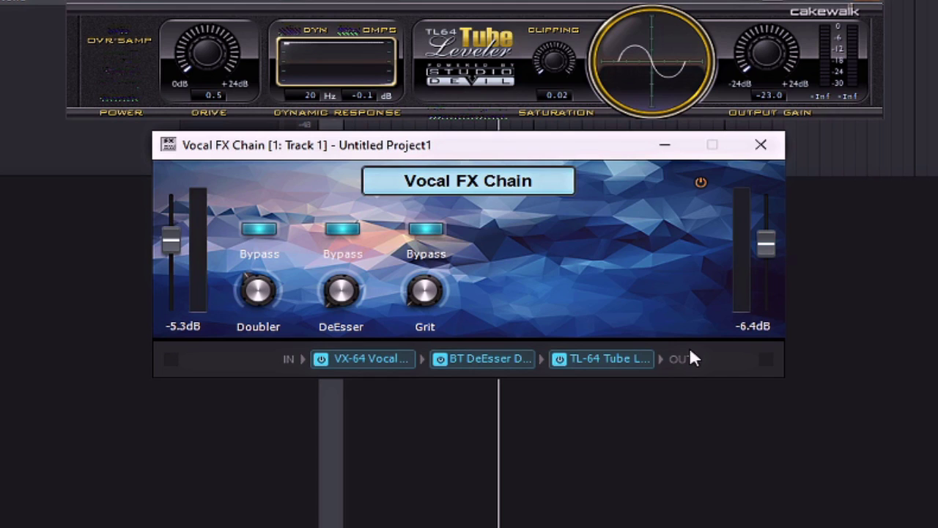
# Step: Save the chain as the Vocal FX Chain preset and close the chain and TL-64 windows
pyautogui.rightClick(554, 279)
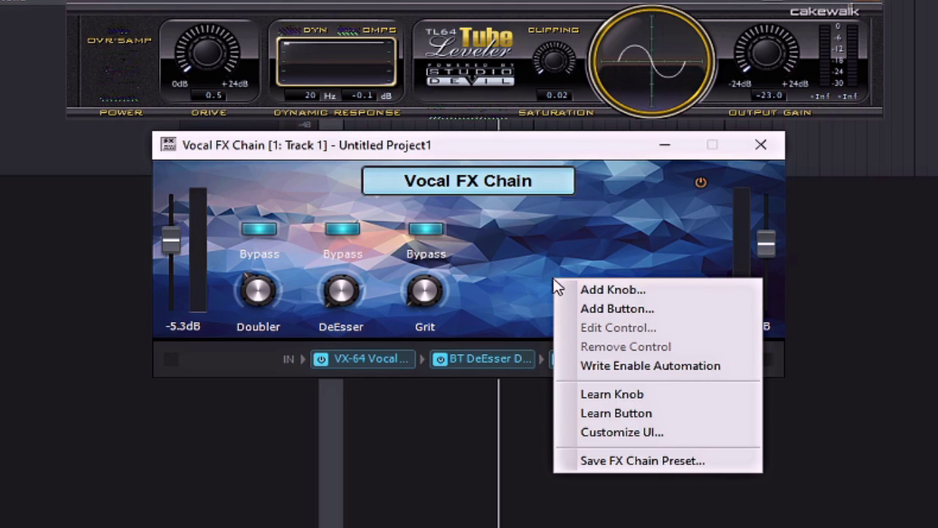
pyautogui.click(679, 467)
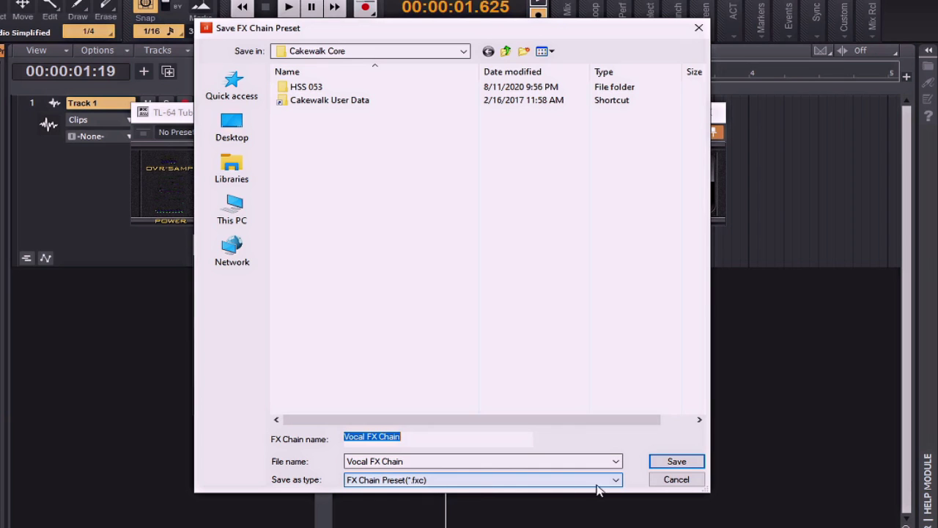
pyautogui.click(670, 461)
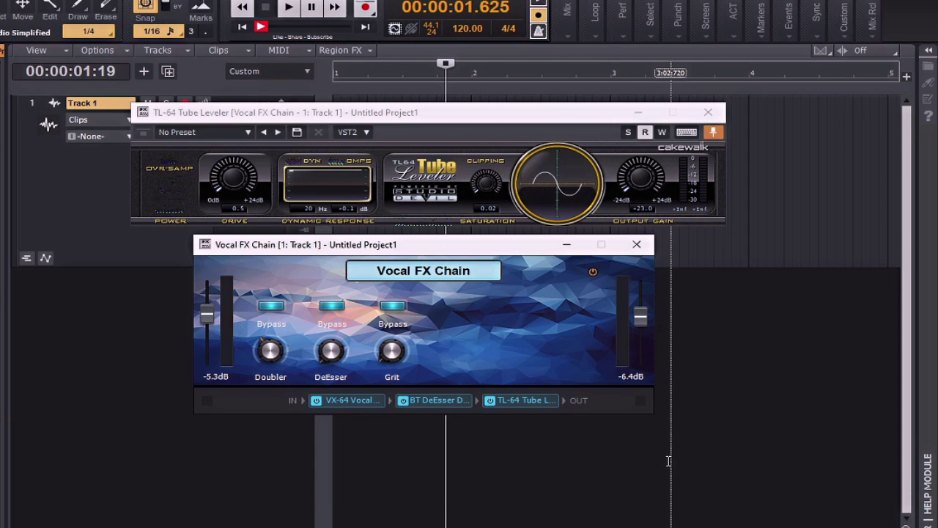
pyautogui.click(637, 244)
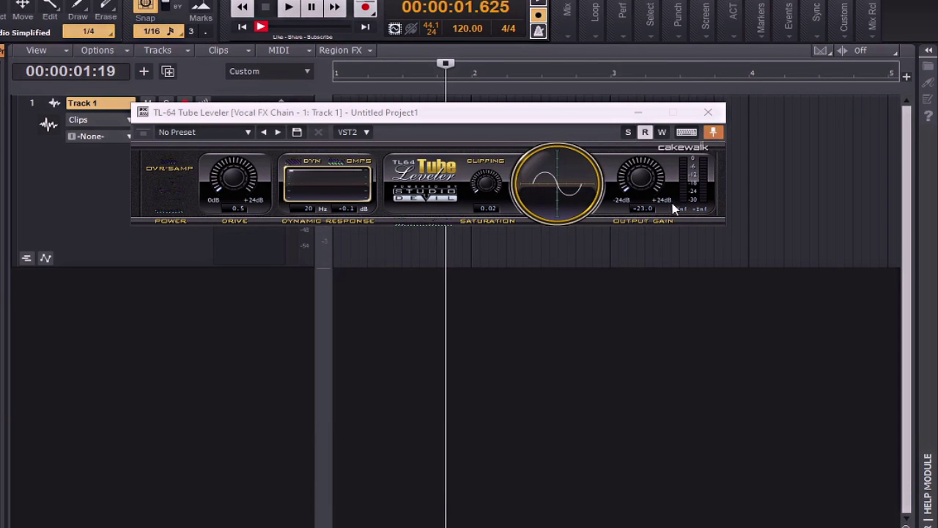
pyautogui.click(708, 113)
# Step: Delete Track 1's Vocal FX chain and reinsert it from Vocal FX Chain.fxc
pyautogui.rightClick(237, 134)
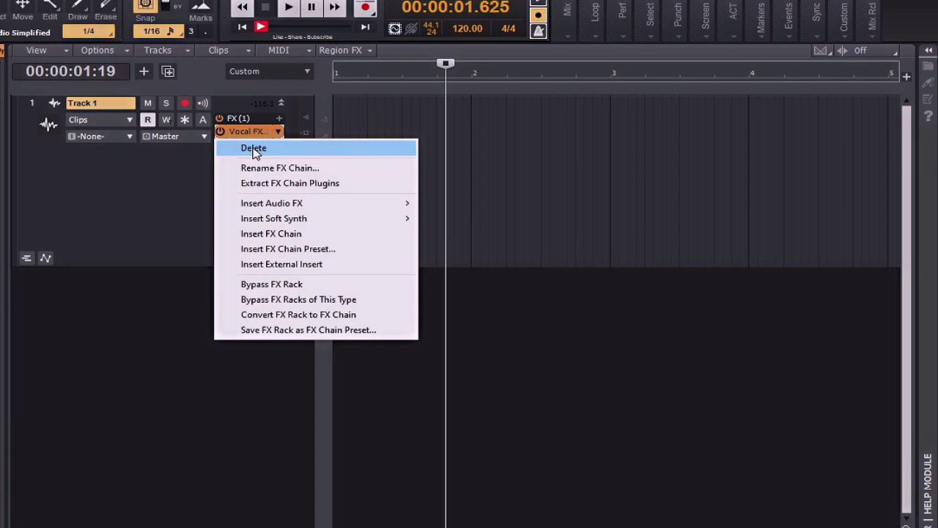
pyautogui.click(253, 149)
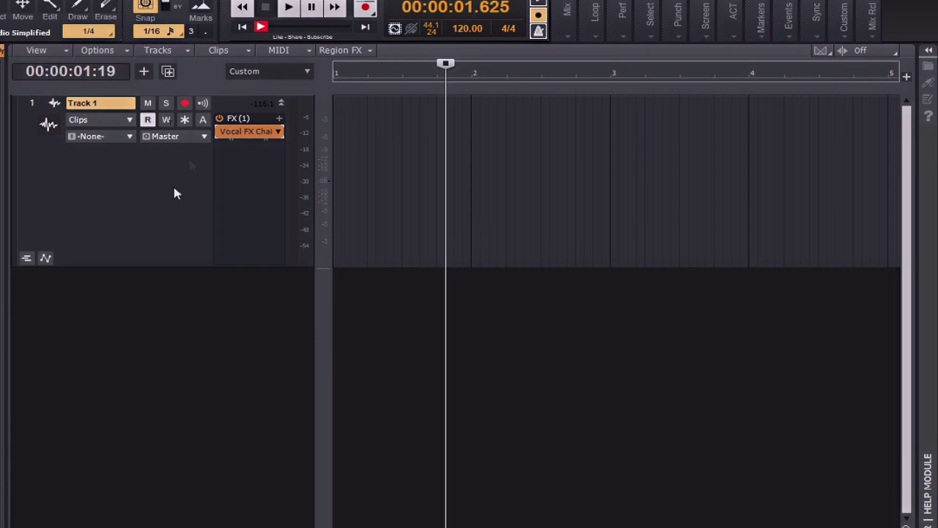
pyautogui.rightClick(244, 139)
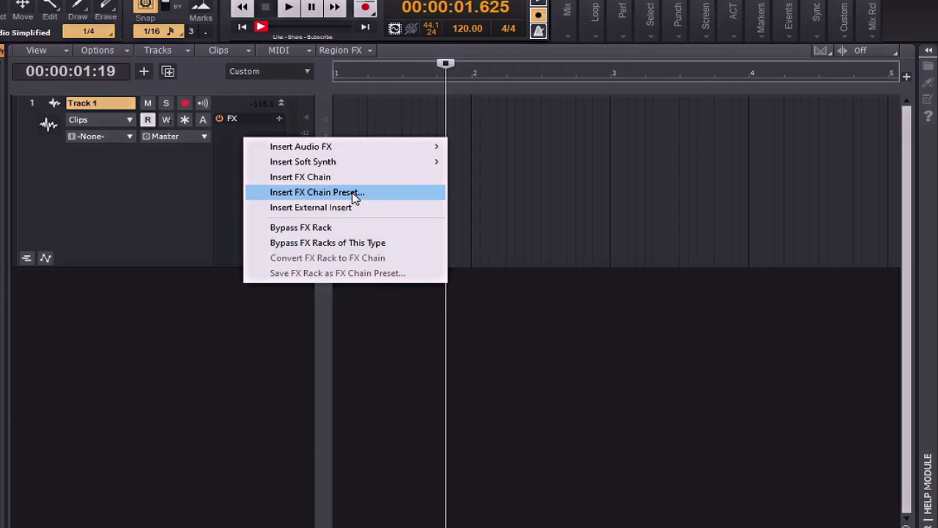
pyautogui.click(408, 194)
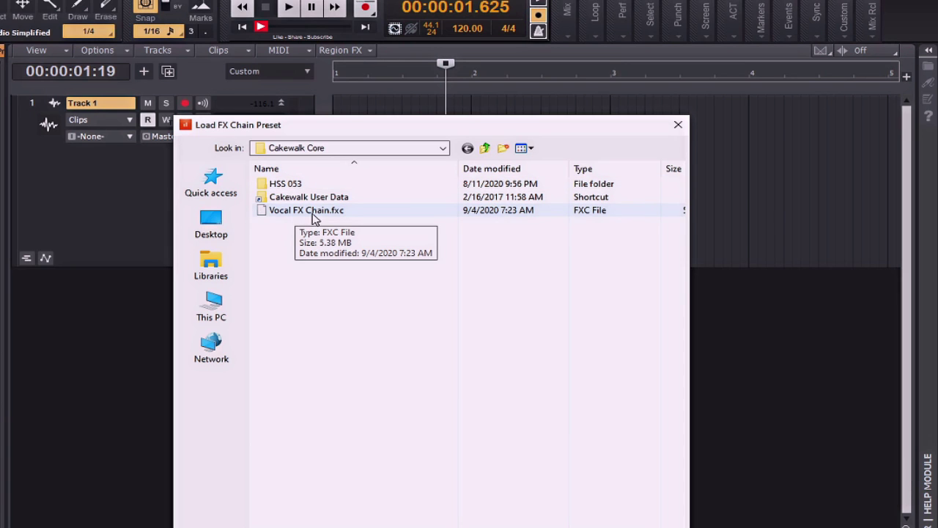
pyautogui.doubleClick(314, 212)
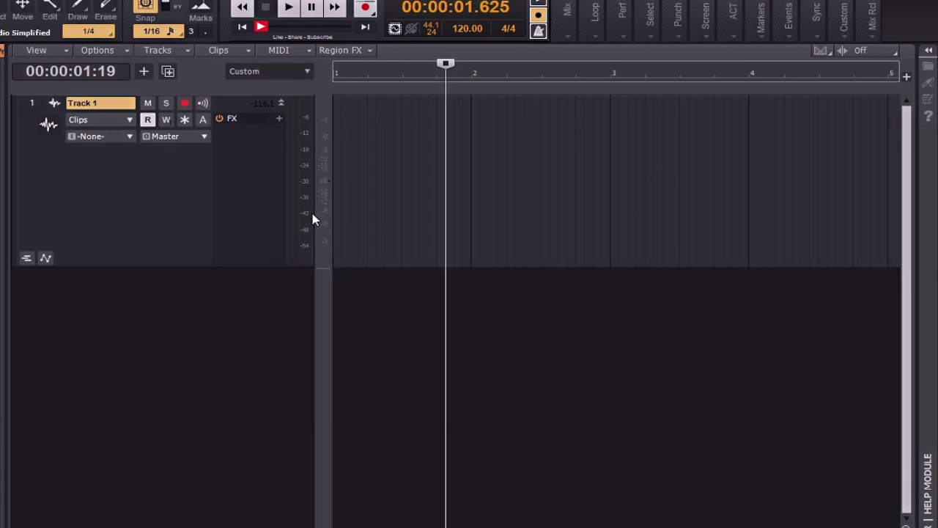
# Step: Extract the reloaded Vocal FX chain into separate VX-64, BT DeEsser, TL-64 and Nectar plugins
pyautogui.rightClick(235, 132)
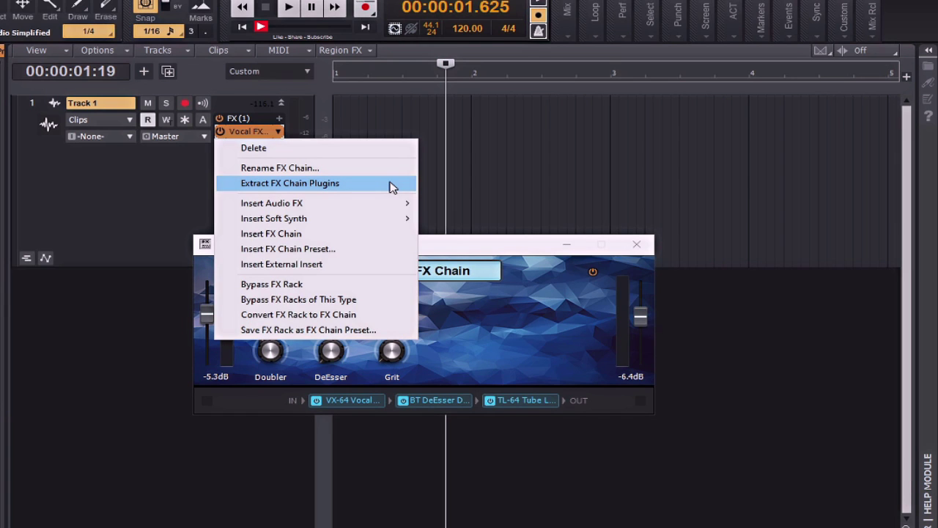
pyautogui.click(392, 187)
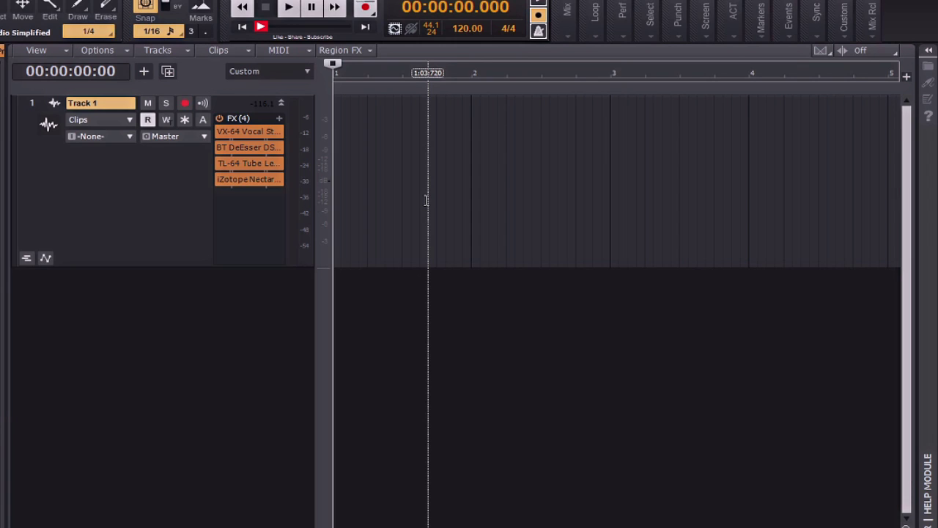
# Step: Convert Track 1's rack into one FX Chain, moving TL-64 before BT DeEsser and Nectar earlier
pyautogui.rightClick(234, 225)
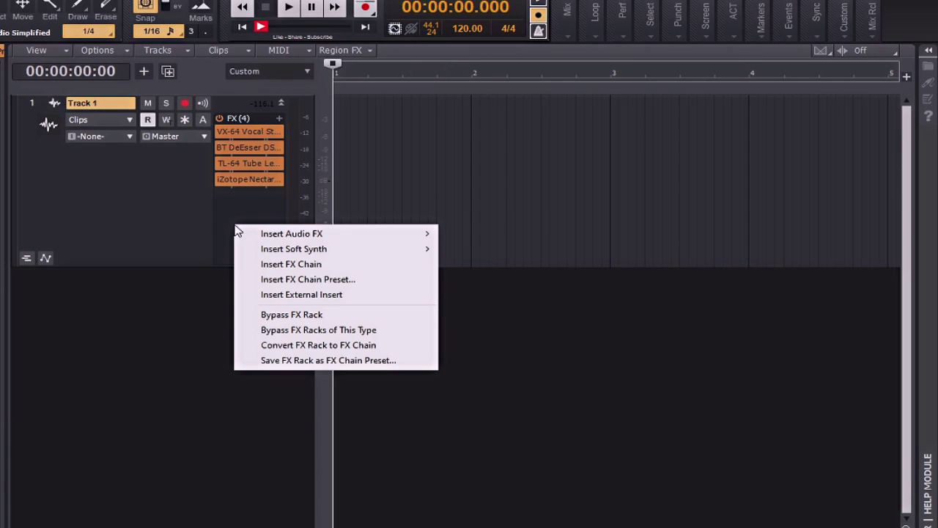
pyautogui.click(416, 352)
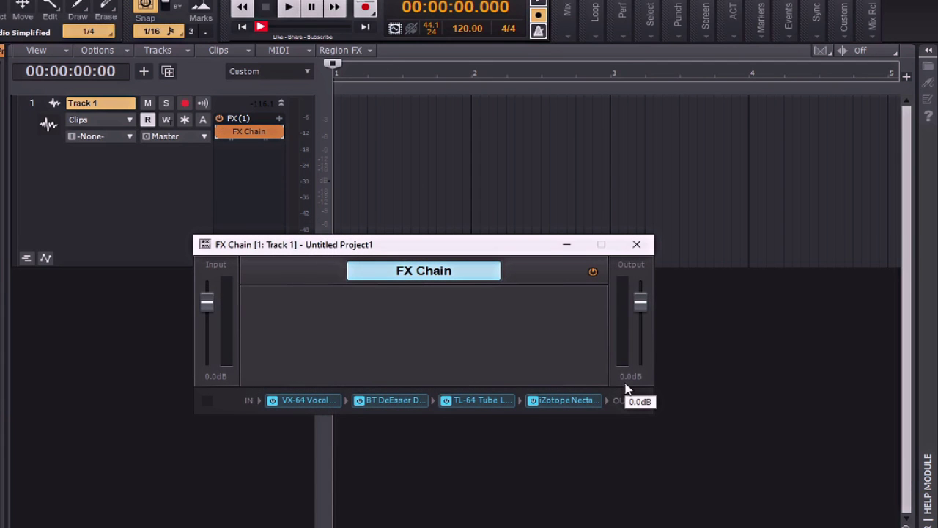
pyautogui.rightClick(618, 414)
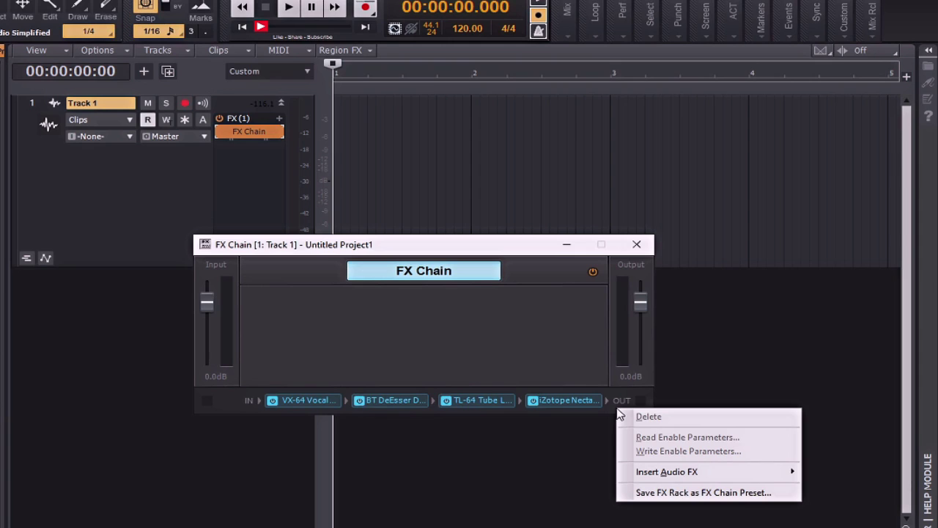
pyautogui.click(425, 346)
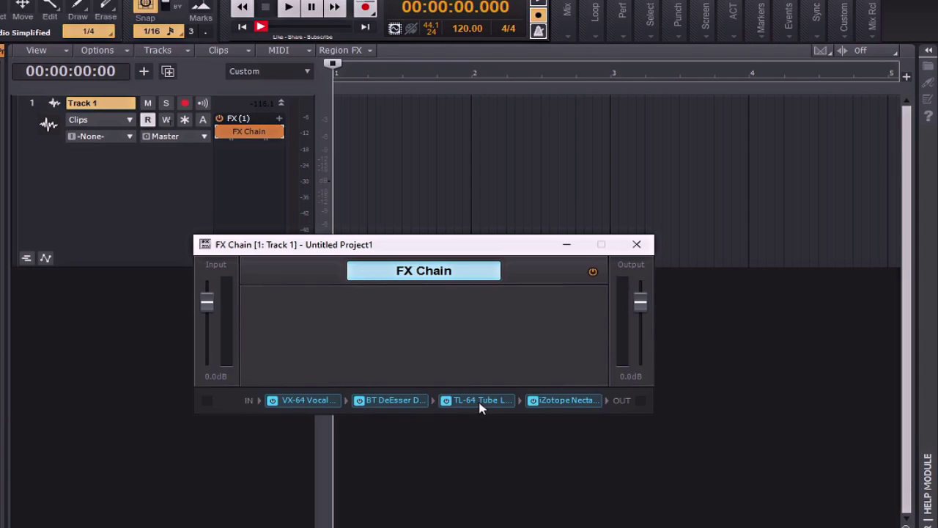
pyautogui.moveTo(480, 408); pyautogui.dragTo(403, 403)
pyautogui.moveTo(557, 408); pyautogui.dragTo(303, 398)
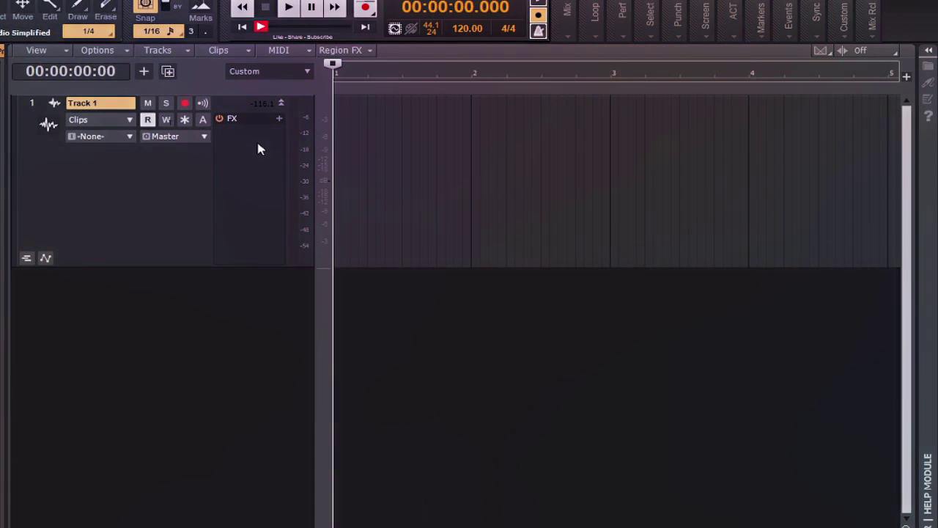